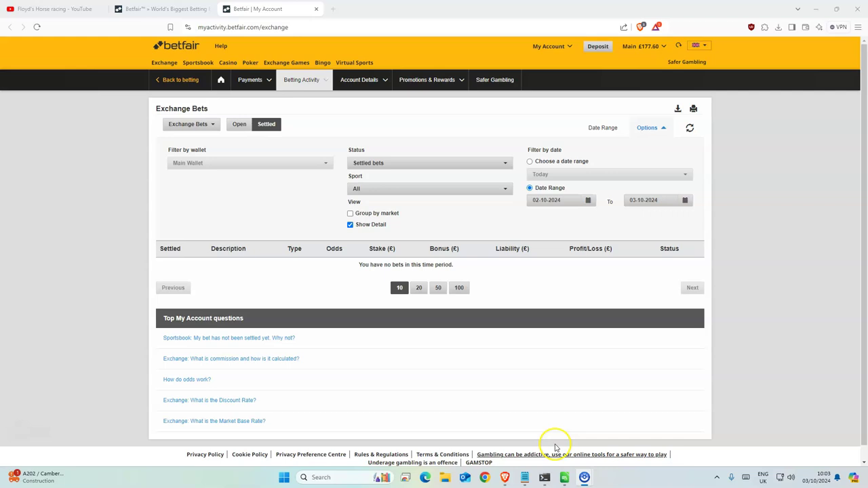
# Review the ten MergedDF selections' win odds (5 to 19) and stake amounts (1 or 2).
pyautogui.click(563, 479)
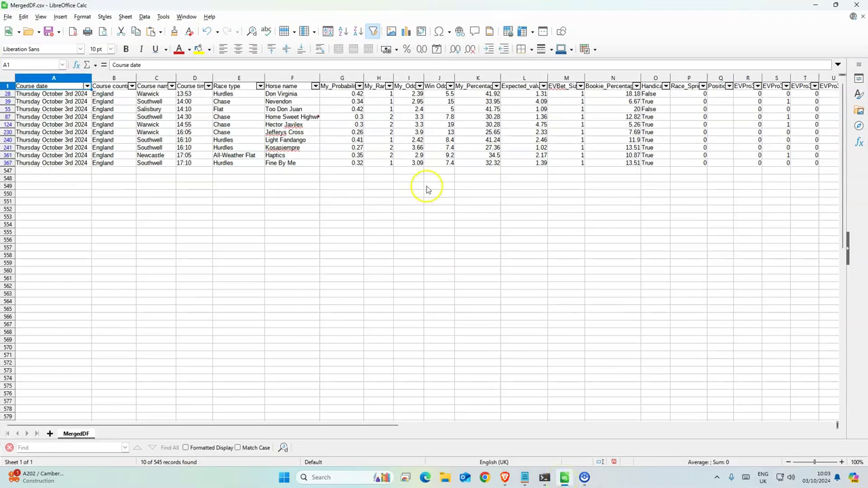
pyautogui.click(478, 232)
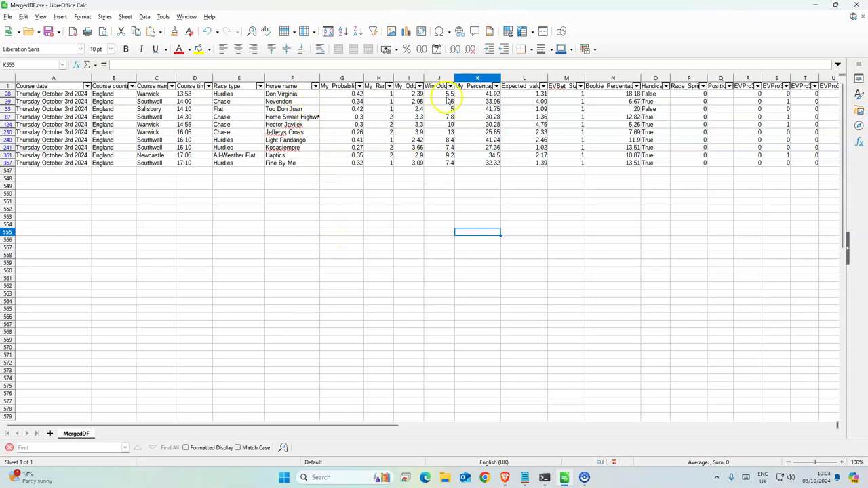
pyautogui.moveTo(447, 101); pyautogui.dragTo(451, 142)
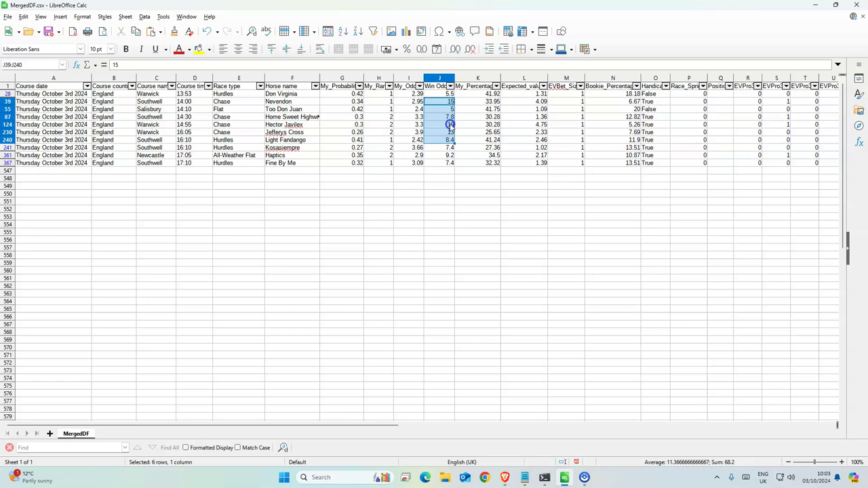
pyautogui.click(450, 124)
pyautogui.click(450, 133)
pyautogui.click(450, 155)
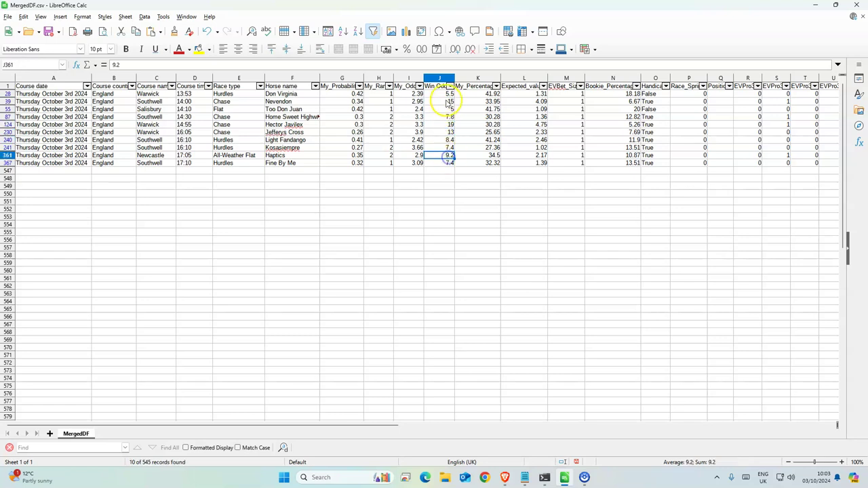
pyautogui.click(449, 140)
pyautogui.click(450, 125)
pyautogui.moveTo(449, 93); pyautogui.dragTo(450, 169)
pyautogui.click(590, 216)
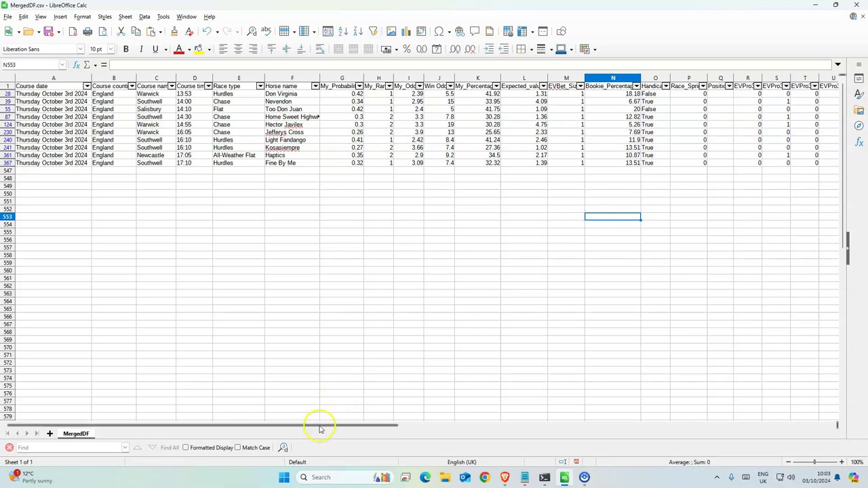
pyautogui.moveTo(320, 429); pyautogui.dragTo(458, 426)
# Fill the stake-2 rows 39, 55, 367 and 240 with yellow highlighting.
pyautogui.click(510, 101)
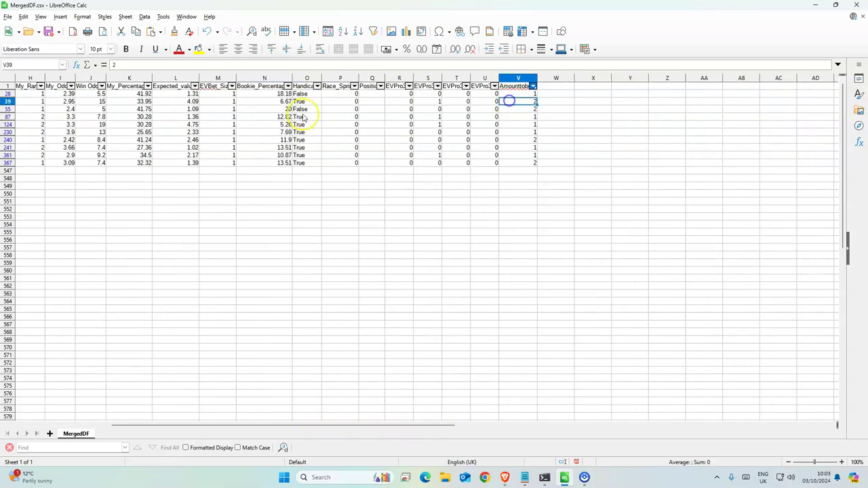
pyautogui.moveTo(8, 101); pyautogui.dragTo(8, 109)
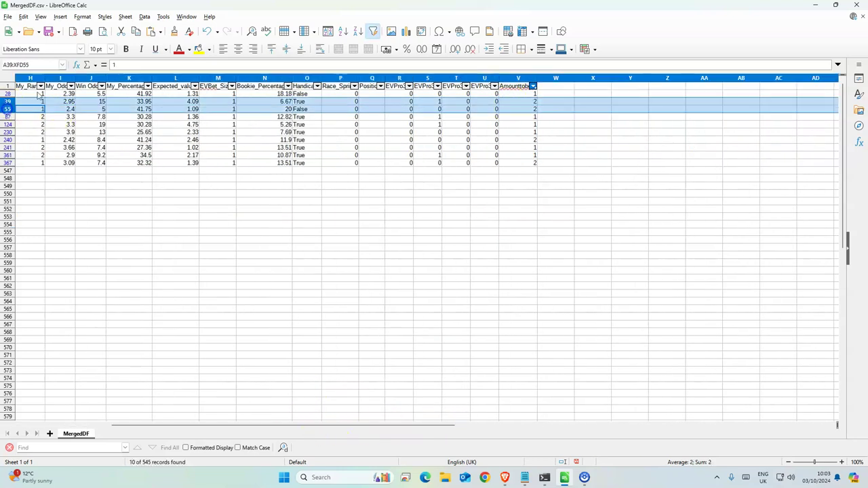
pyautogui.click(201, 50)
pyautogui.click(529, 163)
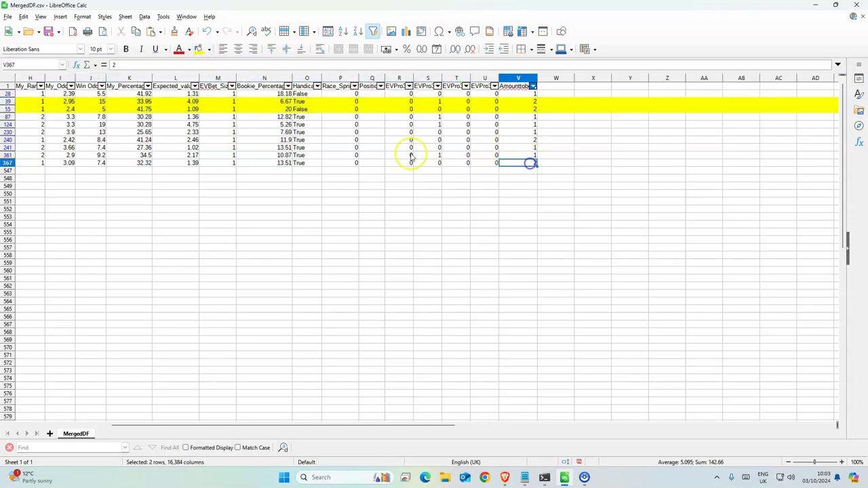
pyautogui.click(8, 163)
pyautogui.click(201, 48)
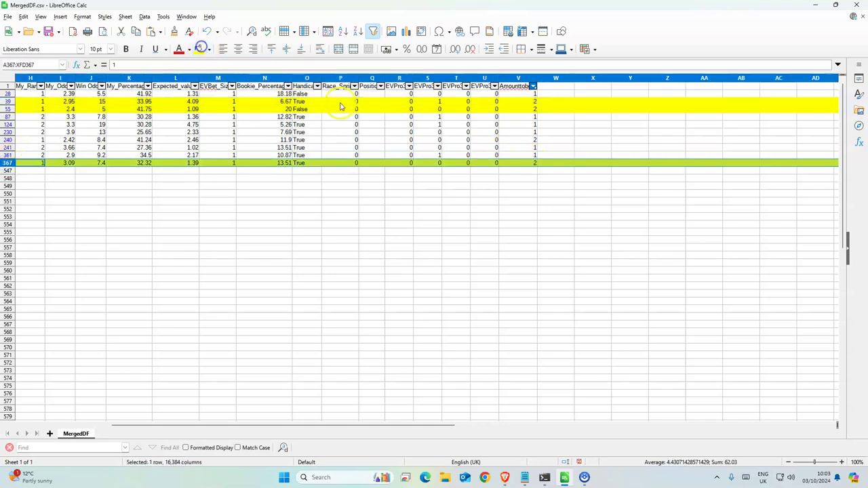
pyautogui.click(529, 140)
pyautogui.click(8, 140)
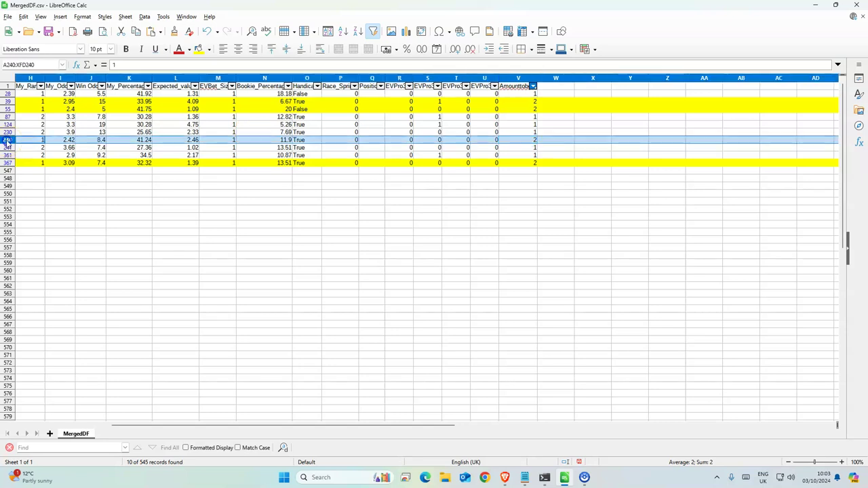
pyautogui.click(200, 49)
# Select the three model columns G to I.
pyautogui.click(348, 125)
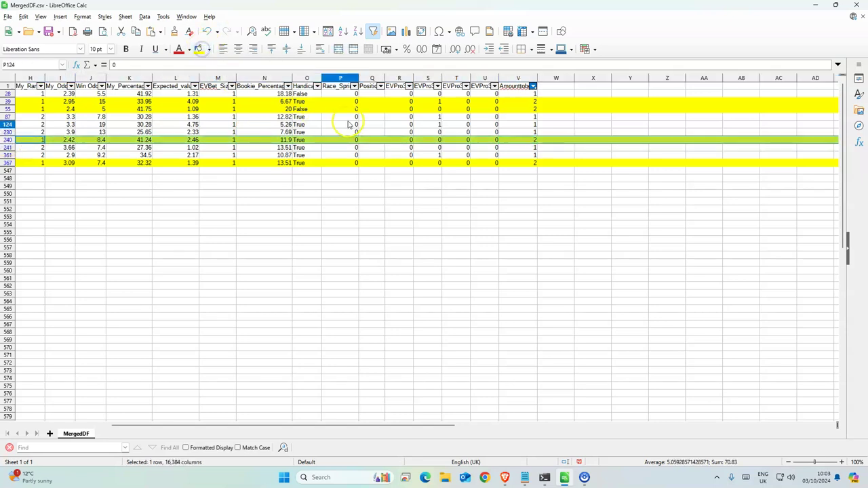
pyautogui.moveTo(348, 125); pyautogui.dragTo(348, 116)
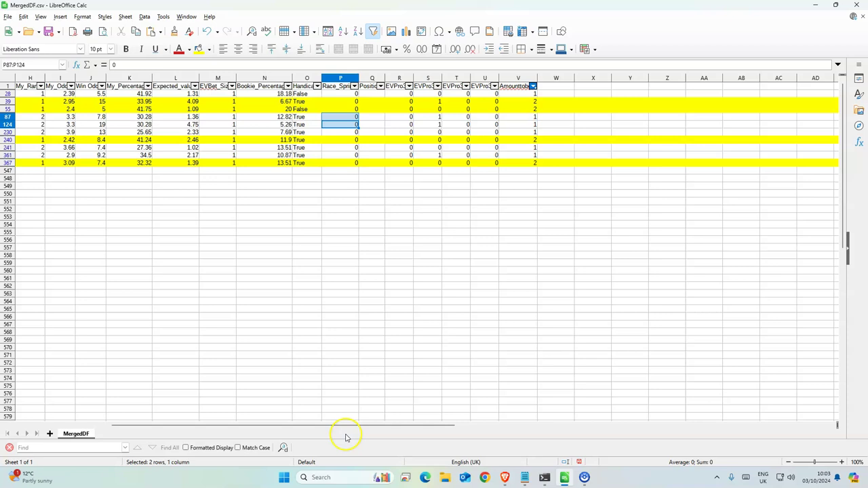
pyautogui.moveTo(343, 426); pyautogui.dragTo(122, 417)
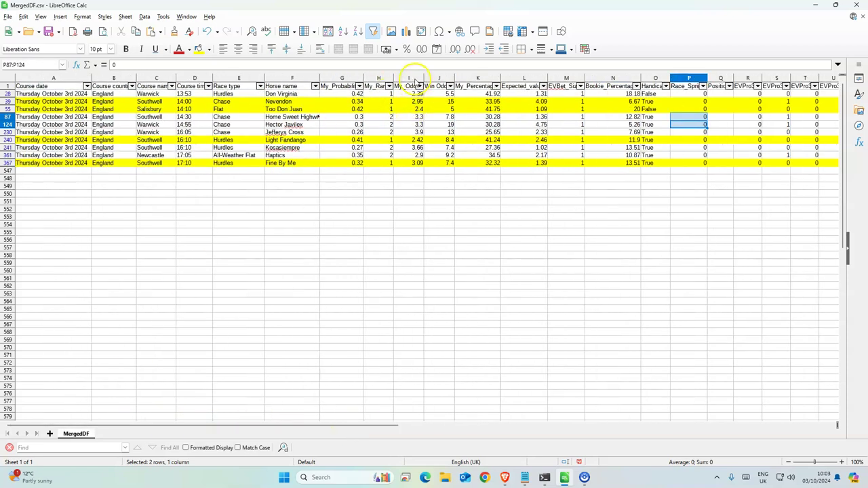
pyautogui.moveTo(411, 77); pyautogui.dragTo(348, 72)
# Delete columns G–I and sort the selections by Course name descending, Warwick first.
pyautogui.rightClick(335, 74)
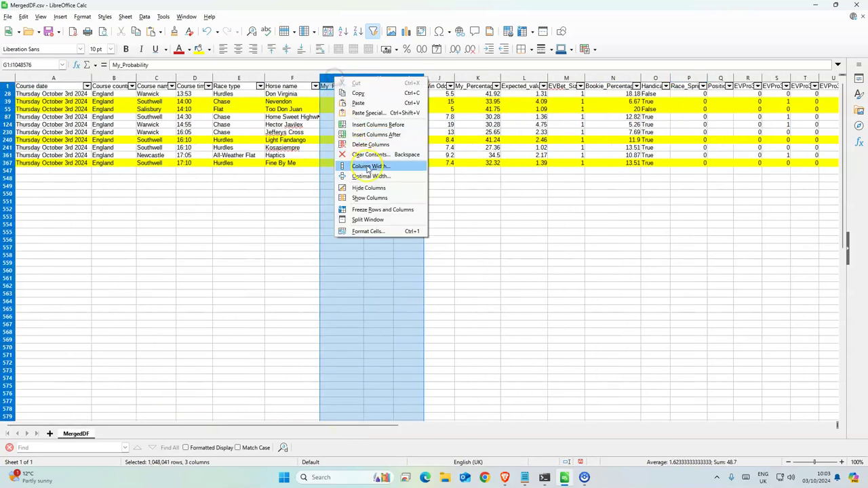
pyautogui.click(370, 142)
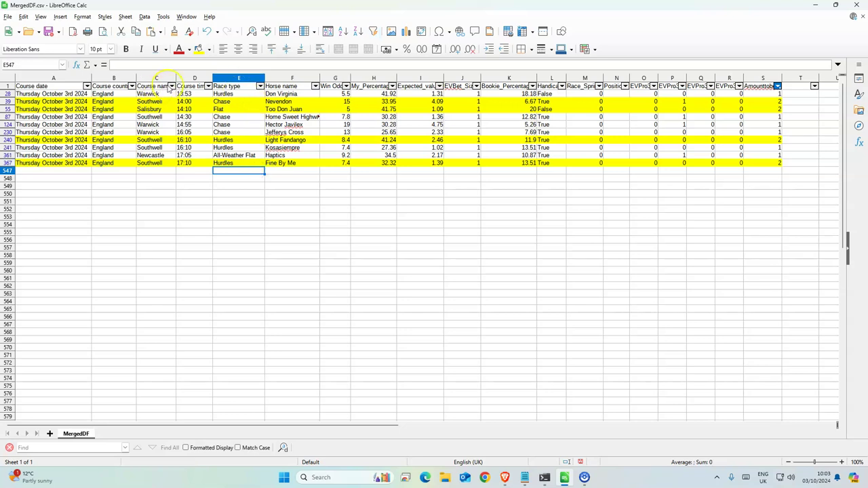
pyautogui.click(171, 86)
pyautogui.click(158, 105)
pyautogui.click(194, 124)
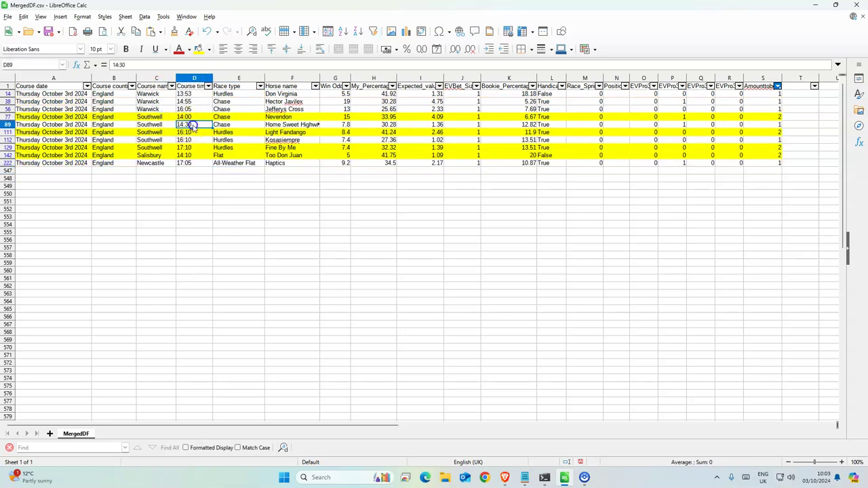
pyautogui.click(210, 210)
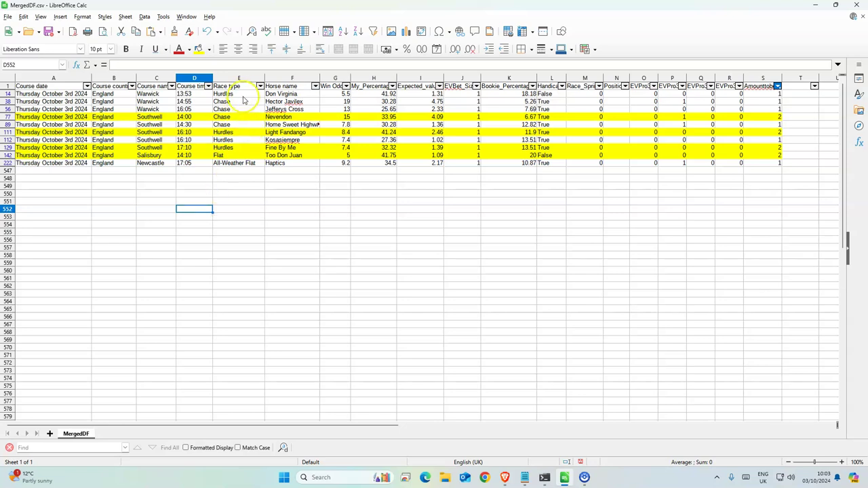
# Review the race types, then snap the Calc window to the right half of the screen.
pyautogui.moveTo(230, 101); pyautogui.dragTo(240, 146)
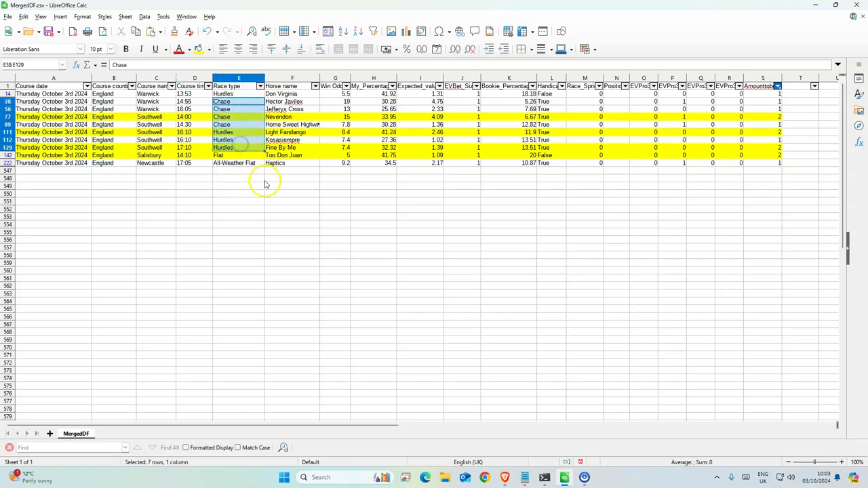
pyautogui.click(288, 223)
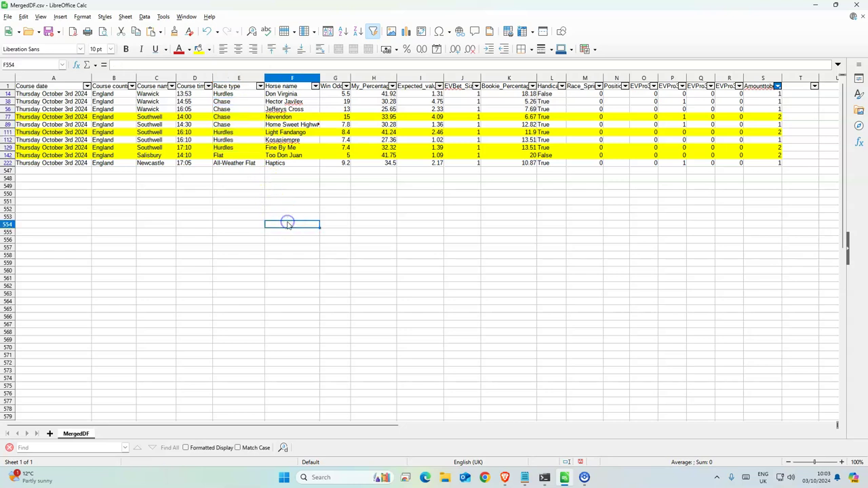
pyautogui.moveTo(232, 96); pyautogui.dragTo(227, 153)
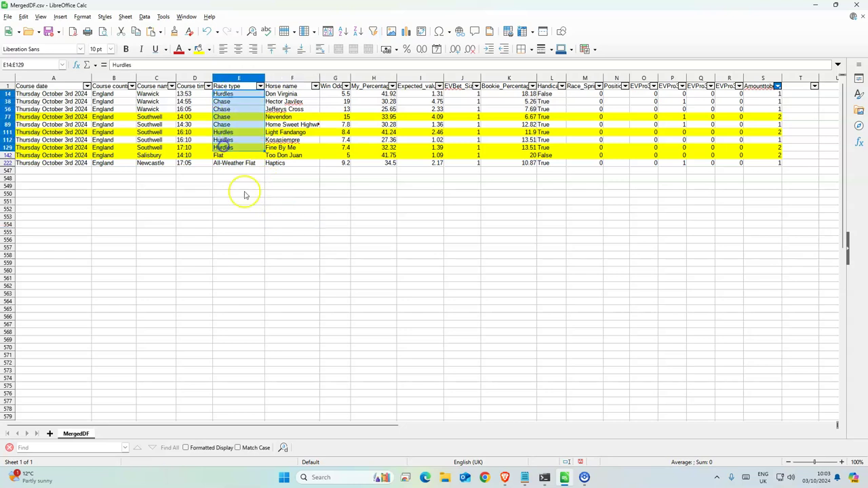
pyautogui.click(251, 210)
pyautogui.press('super+Right')
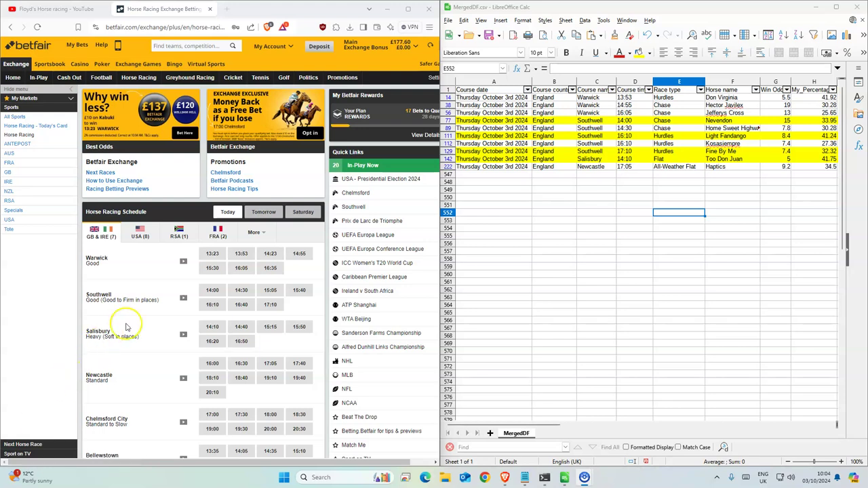
# Back Don Virginia for £1 at 5.5 in the 13:53 Warwick, taking SP if unmatched.
pyautogui.click(247, 253)
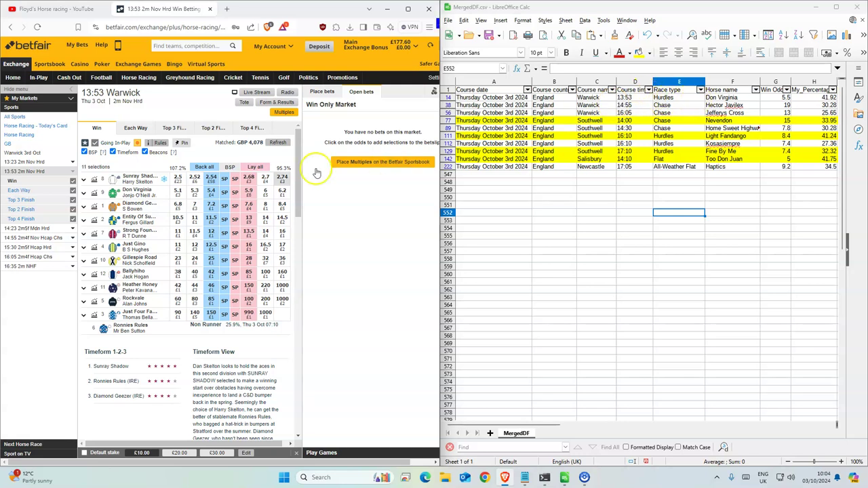
pyautogui.click(213, 193)
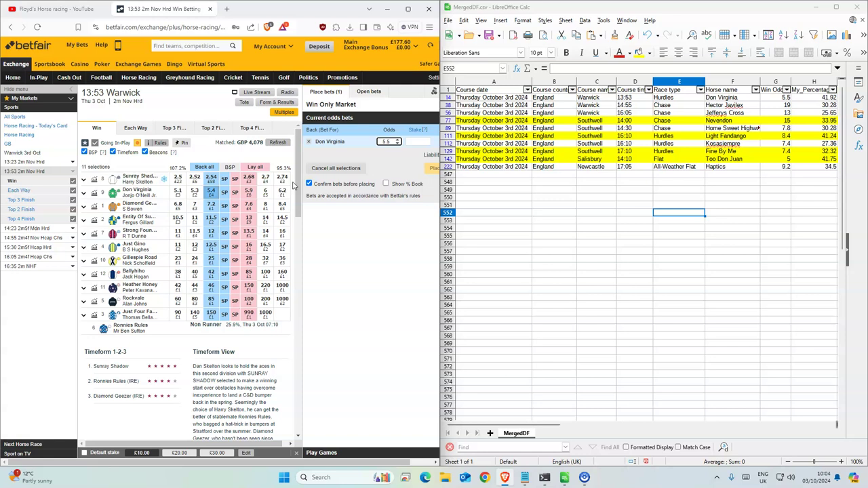
pyautogui.click(384, 157)
pyautogui.write('1')
pyautogui.click(432, 168)
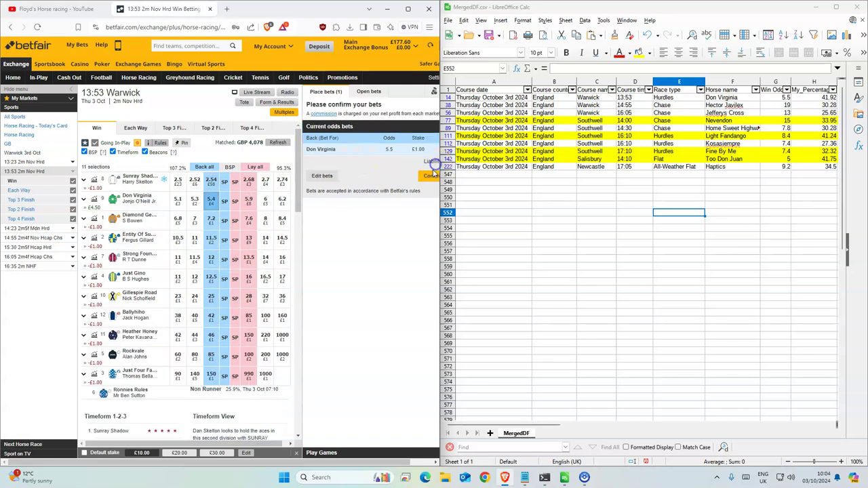
pyautogui.click(432, 176)
pyautogui.click(390, 126)
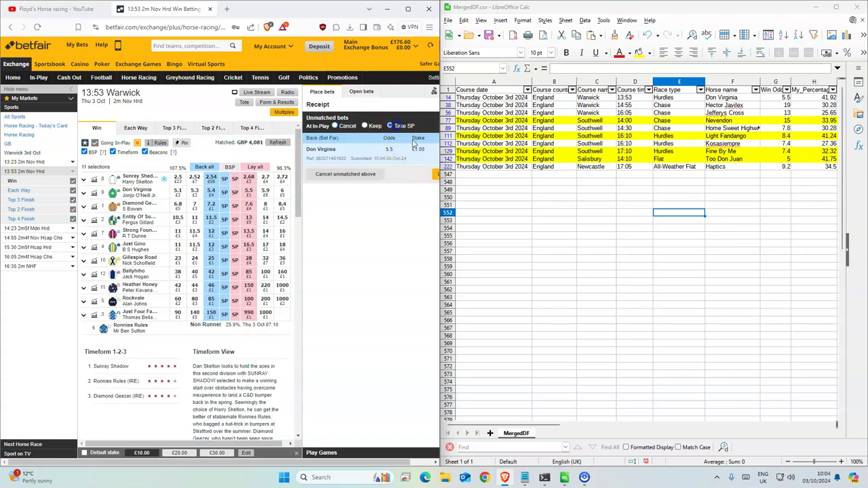
pyautogui.click(436, 178)
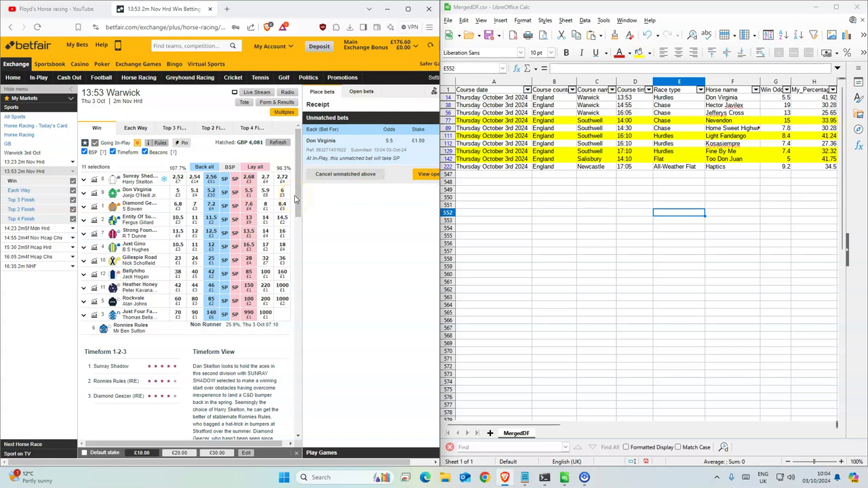
# Back Hector Javilex for £1 in the 14:55 Warwick.
pyautogui.click(675, 105)
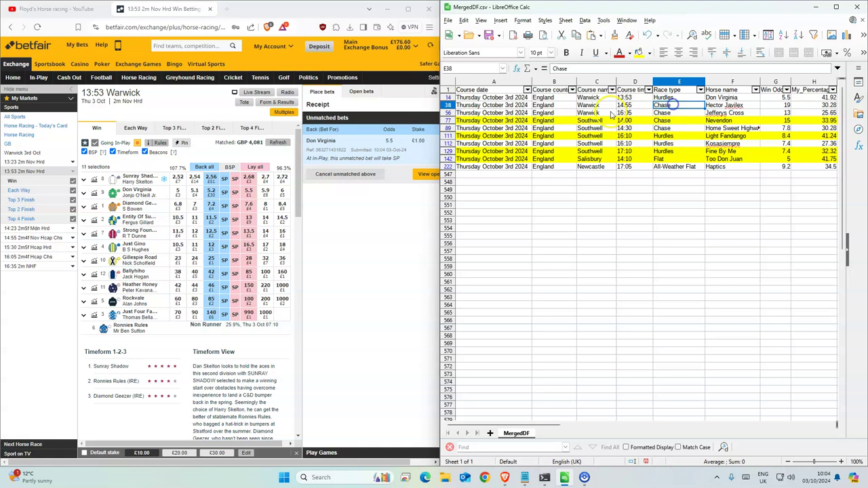
pyautogui.click(28, 239)
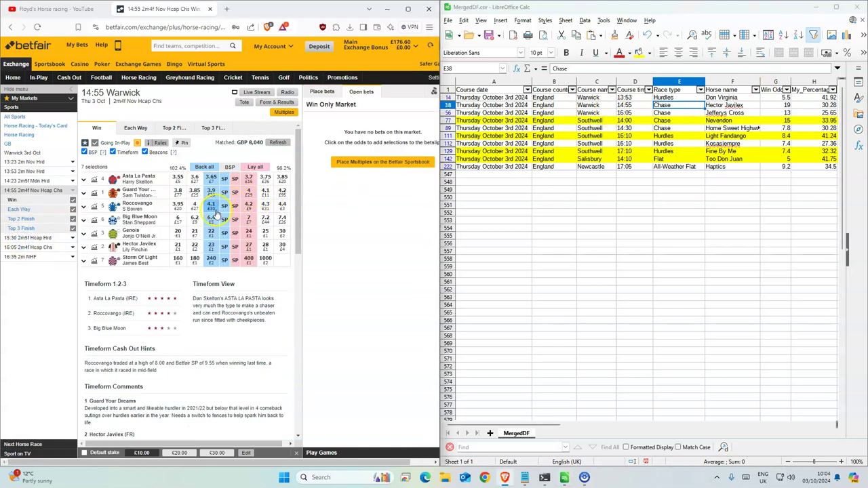
pyautogui.click(211, 245)
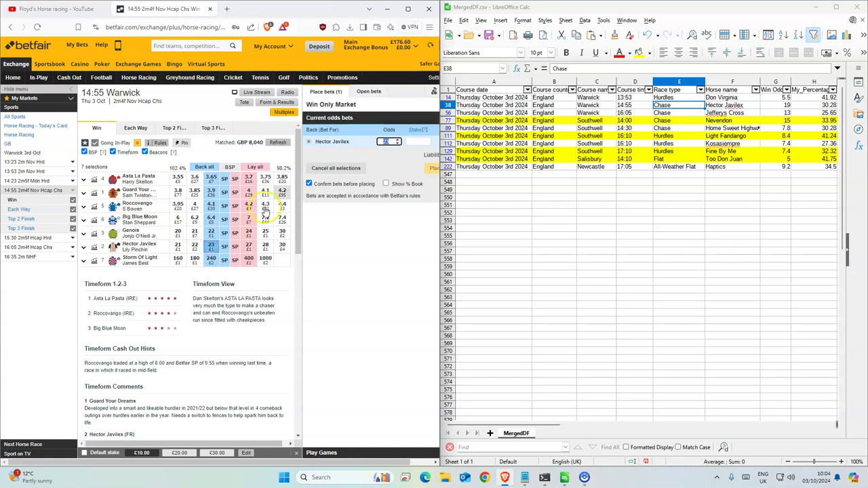
pyautogui.write('1')
pyautogui.press('Return')
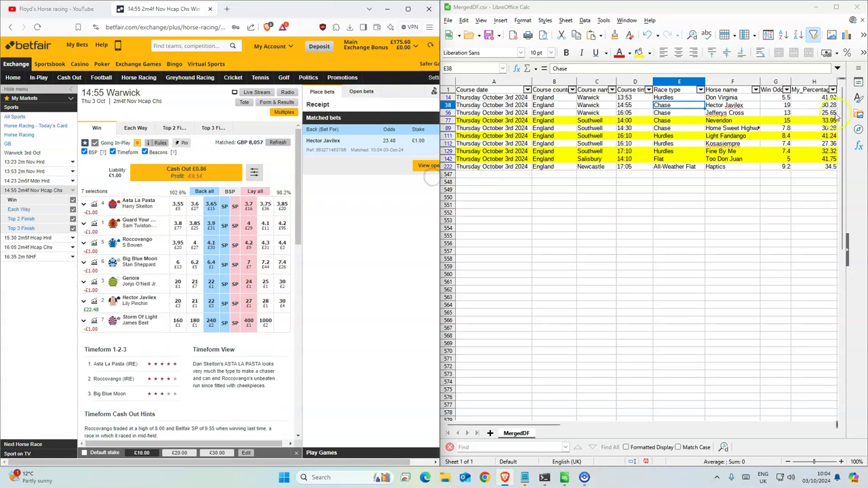
# Back Jefferys Cross for £1 in the 16:05 Warwick, matched at 16.75.
pyautogui.click(678, 113)
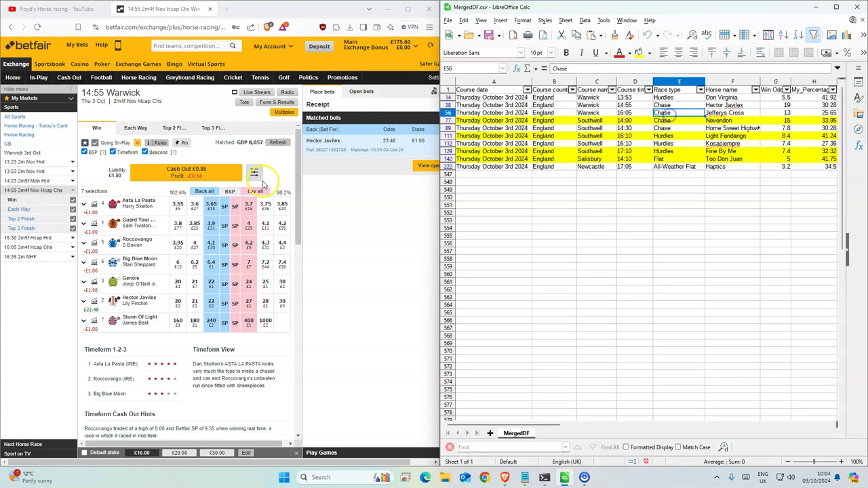
pyautogui.click(27, 247)
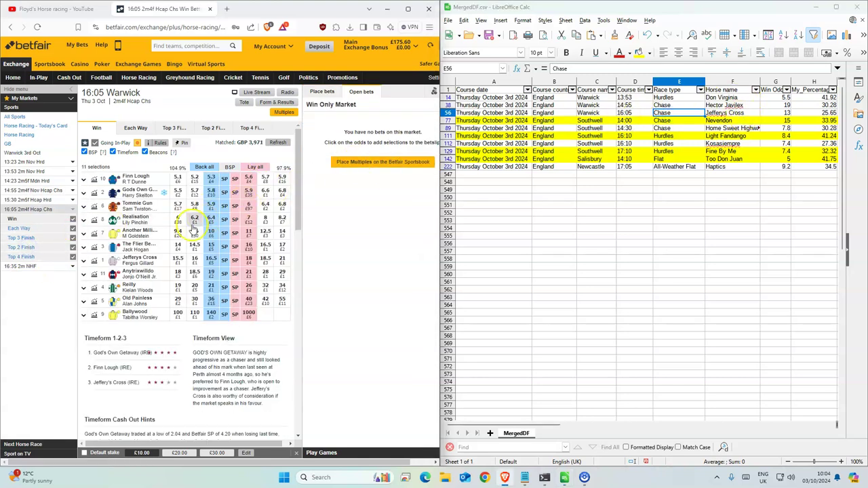
pyautogui.click(210, 262)
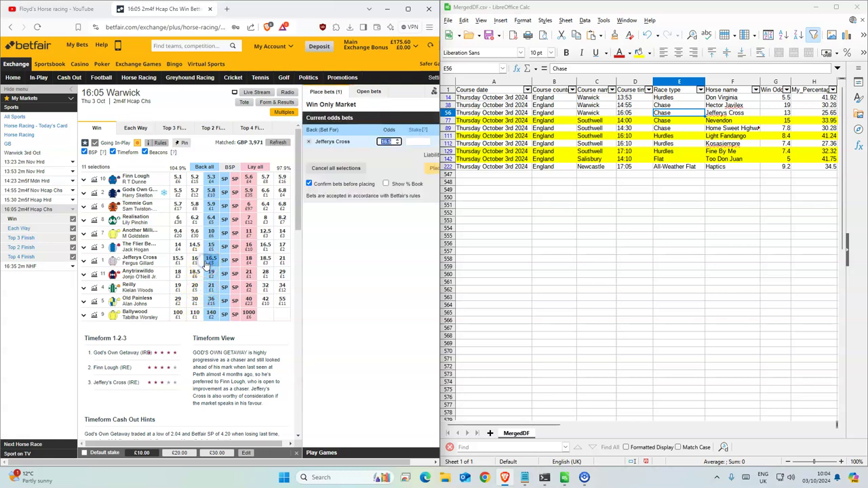
pyautogui.click(418, 142)
pyautogui.write('1')
pyautogui.click(430, 175)
pyautogui.click(430, 173)
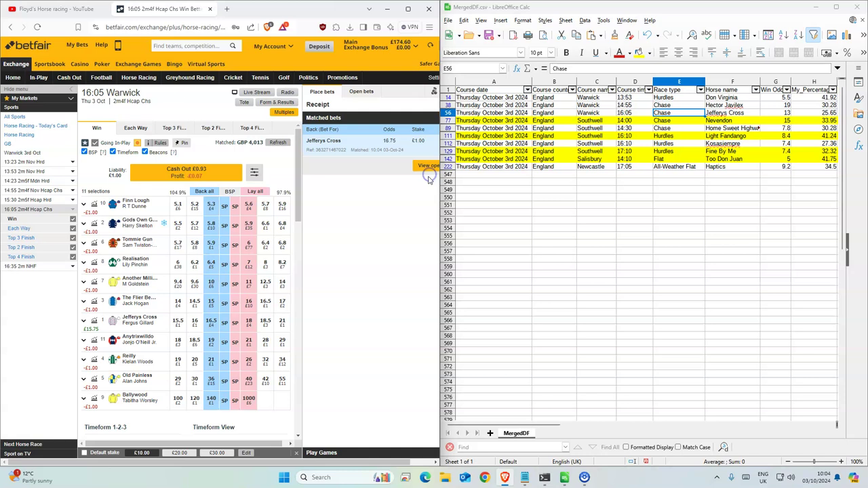
pyautogui.click(138, 77)
# Back Nevendon for £2 in the 14:00 Southwell, matched at 15, then open the 14:30 Southwell.
pyautogui.click(589, 121)
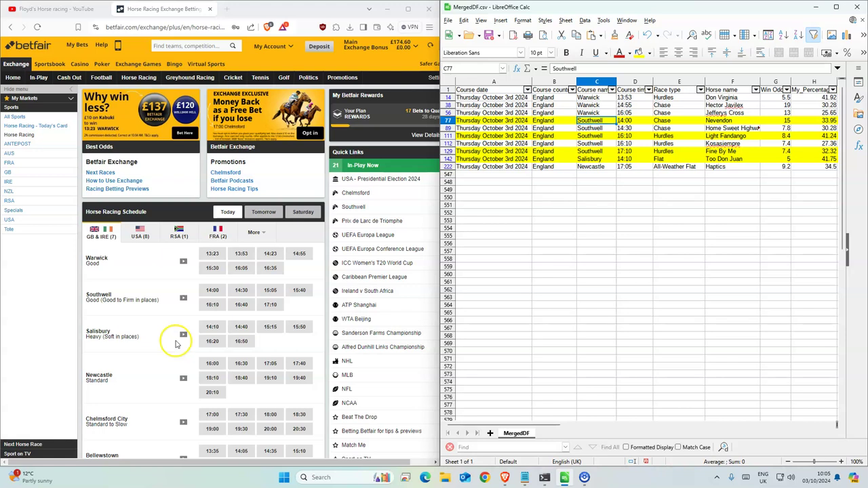
pyautogui.click(216, 289)
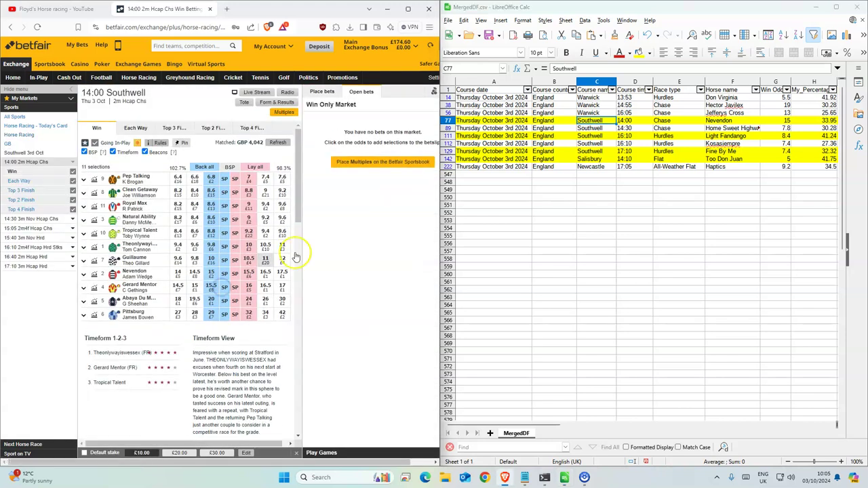
pyautogui.click(731, 122)
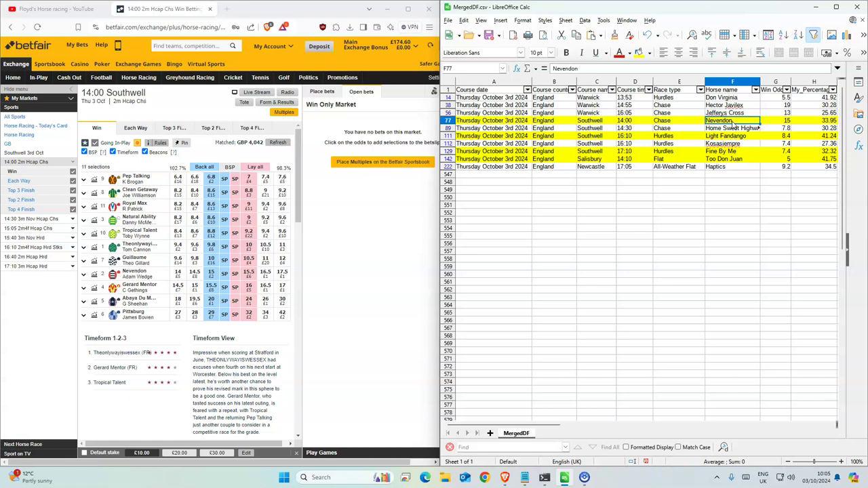
pyautogui.click(189, 179)
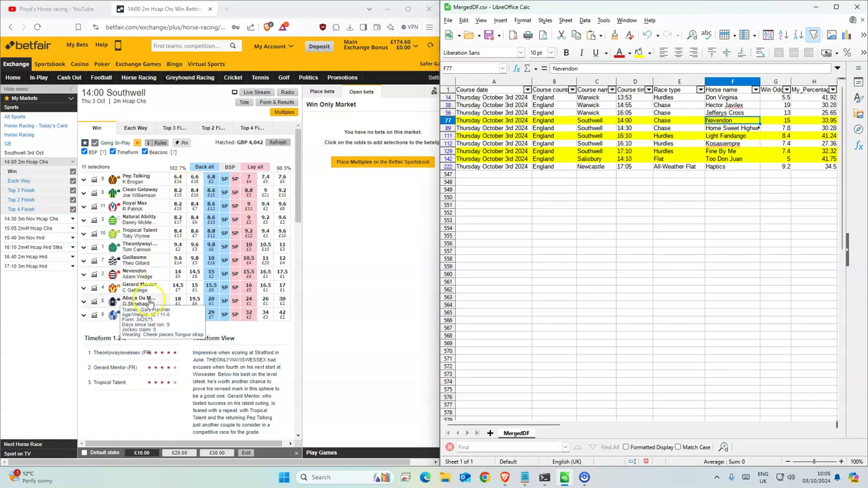
pyautogui.click(212, 274)
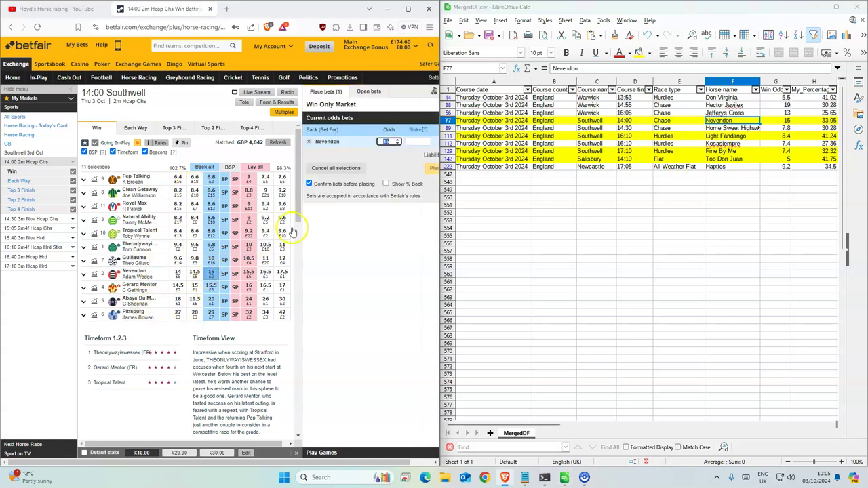
pyautogui.write('2')
pyautogui.press('Return')
pyautogui.click(425, 190)
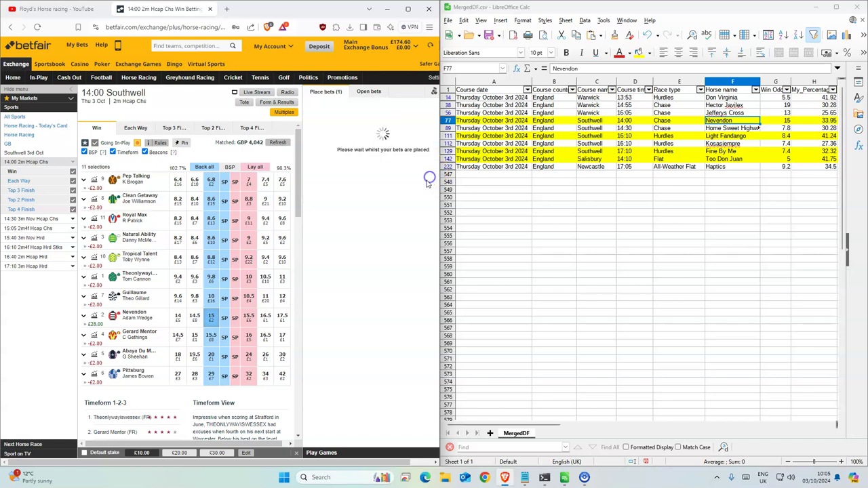
pyautogui.click(668, 128)
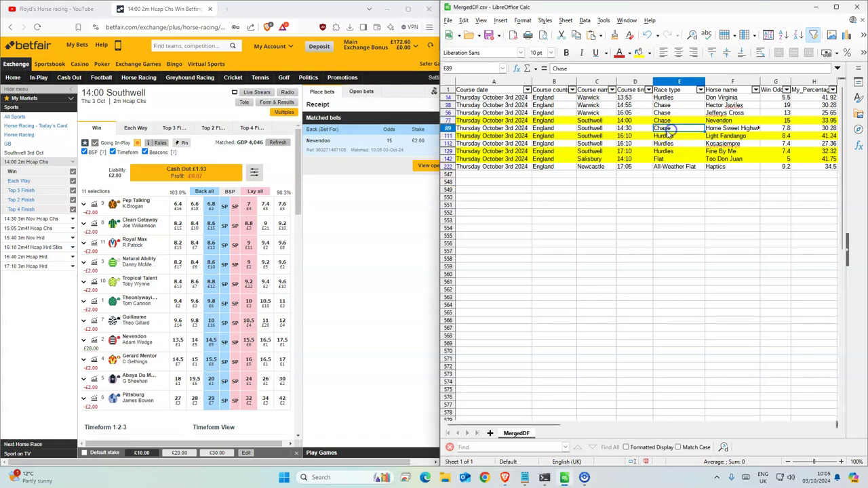
pyautogui.click(31, 219)
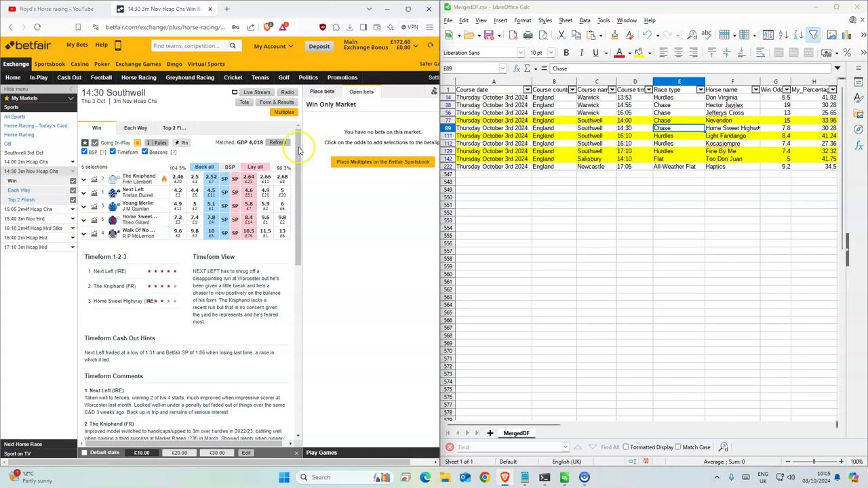
# Back Home Sweet Highway for £1 in the 14:30 Southwell at 8, then select D111:F112.
pyautogui.click(213, 219)
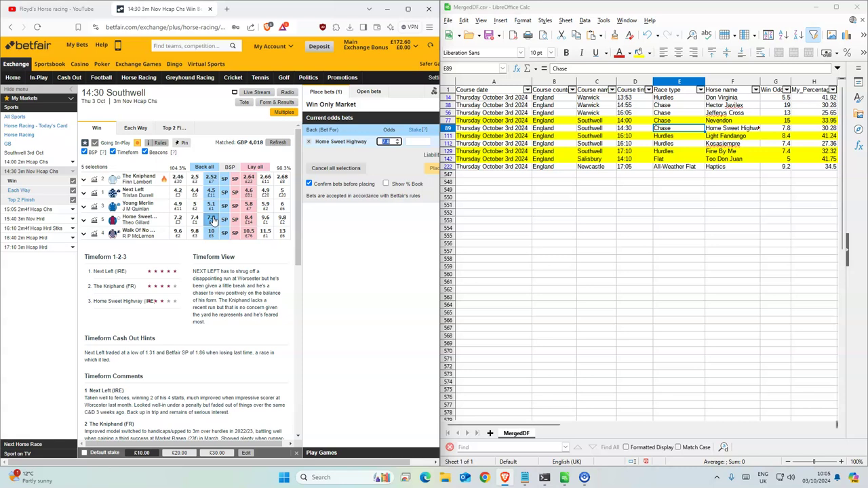
pyautogui.click(750, 129)
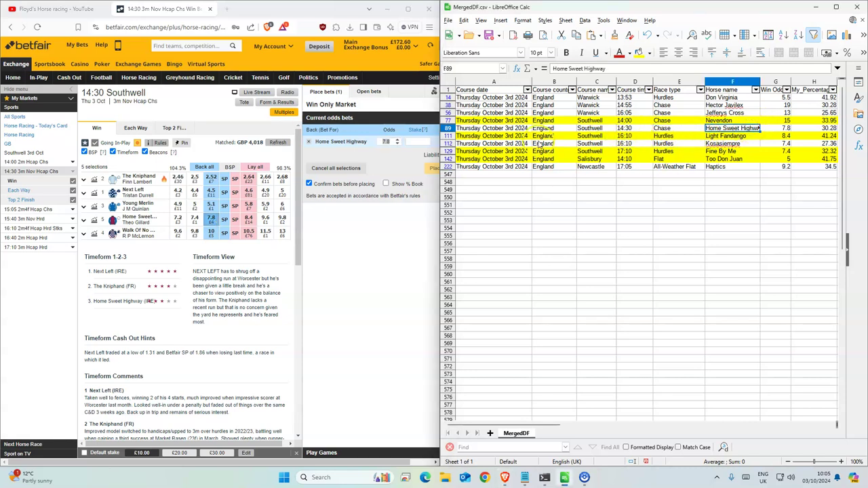
pyautogui.click(416, 142)
pyautogui.write('1')
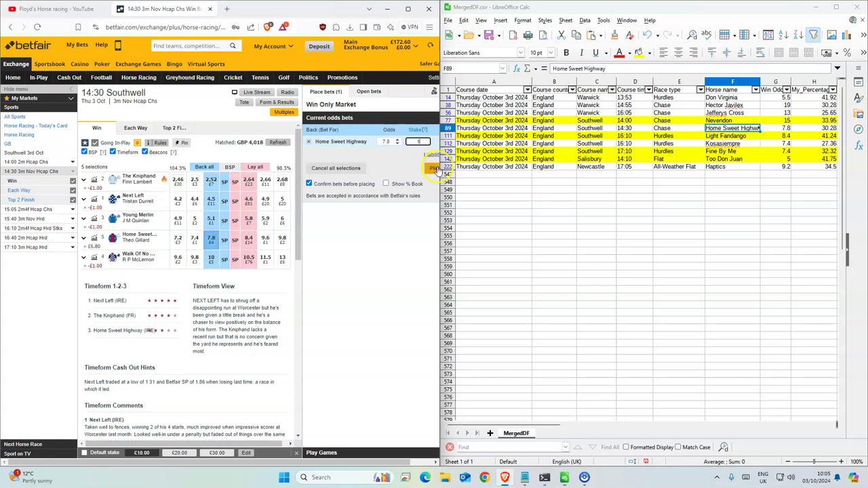
pyautogui.click(434, 168)
pyautogui.click(431, 173)
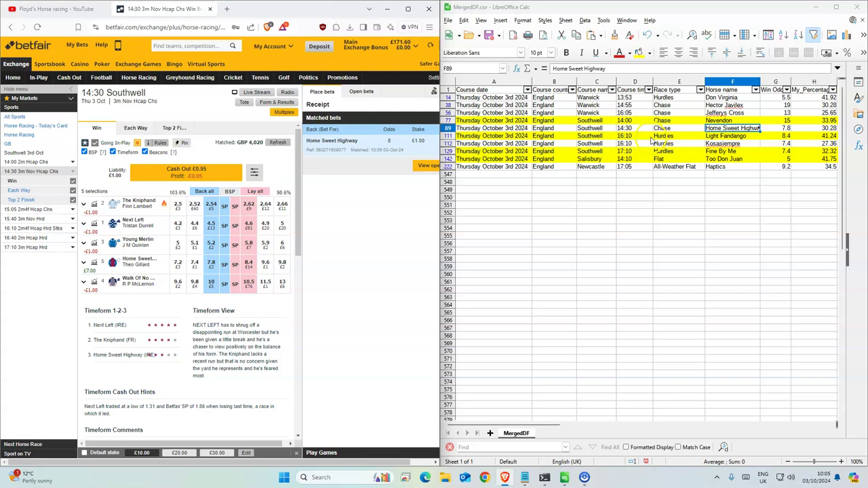
pyautogui.click(631, 136)
pyautogui.moveTo(638, 138); pyautogui.dragTo(735, 146)
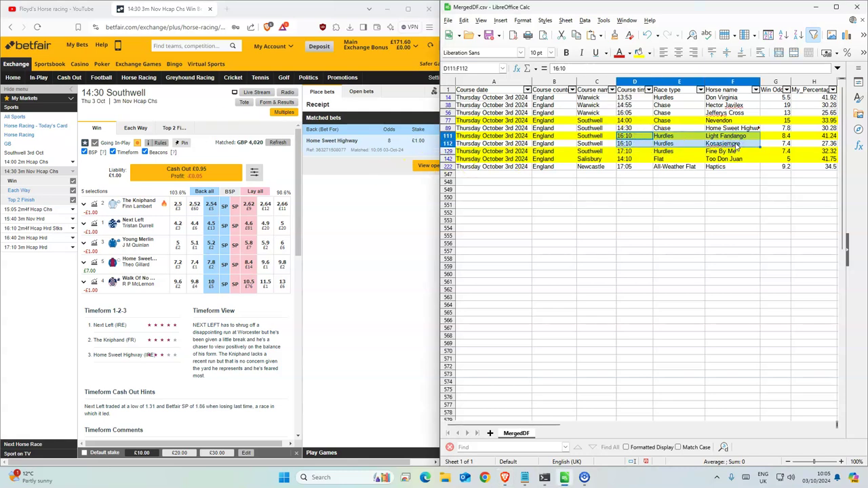
# Back Light Fandango (£2 at 9.2) and Kosasiempre (at 8.0) in the 16:10 Southwell.
pyautogui.click(27, 228)
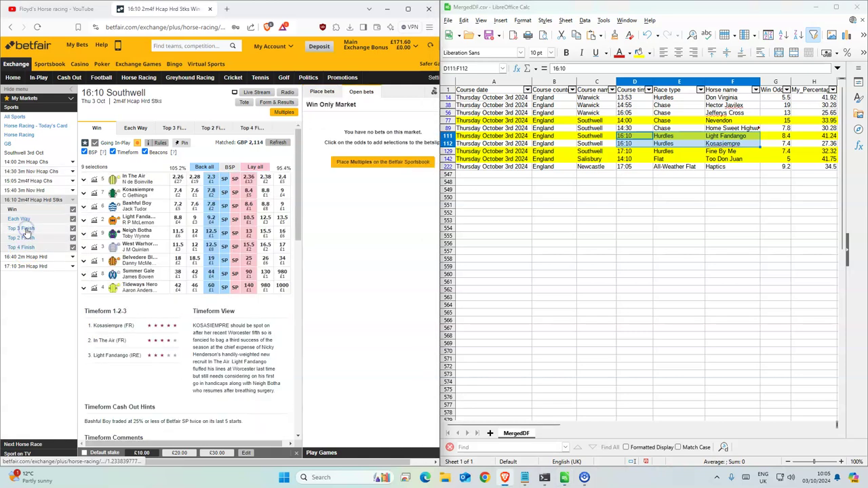
pyautogui.click(238, 214)
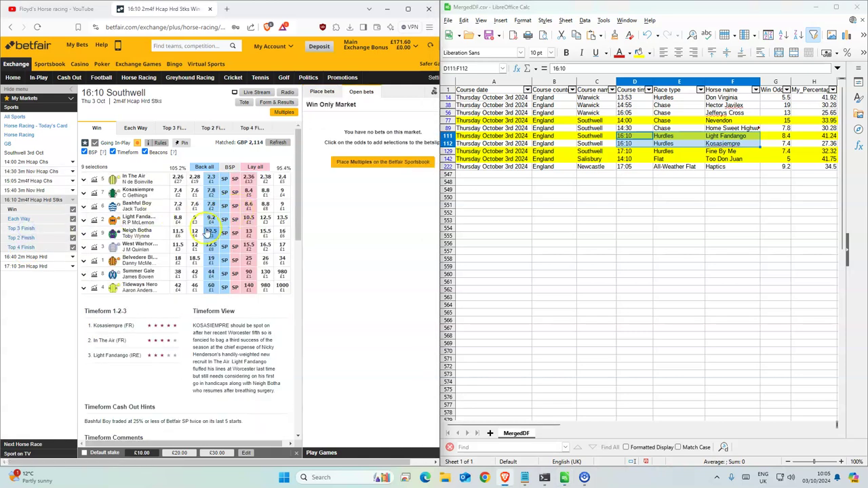
pyautogui.click(210, 236)
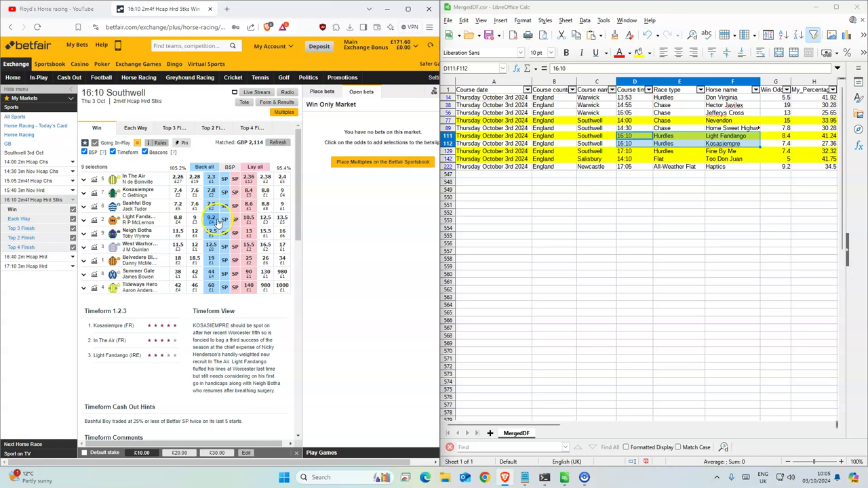
pyautogui.click(212, 220)
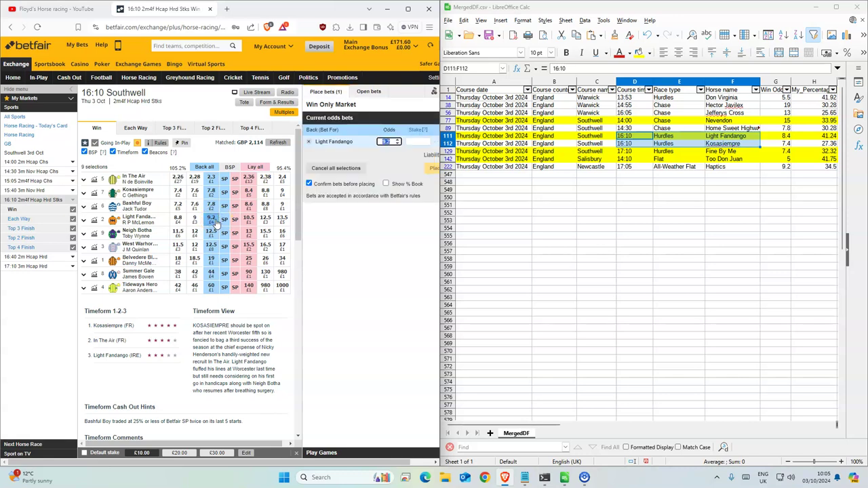
pyautogui.click(414, 142)
pyautogui.write('2')
pyautogui.click(634, 161)
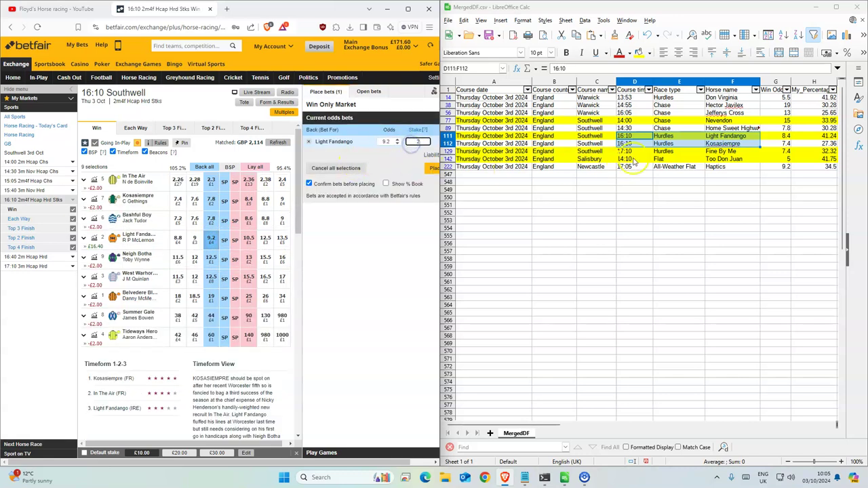
pyautogui.click(222, 202)
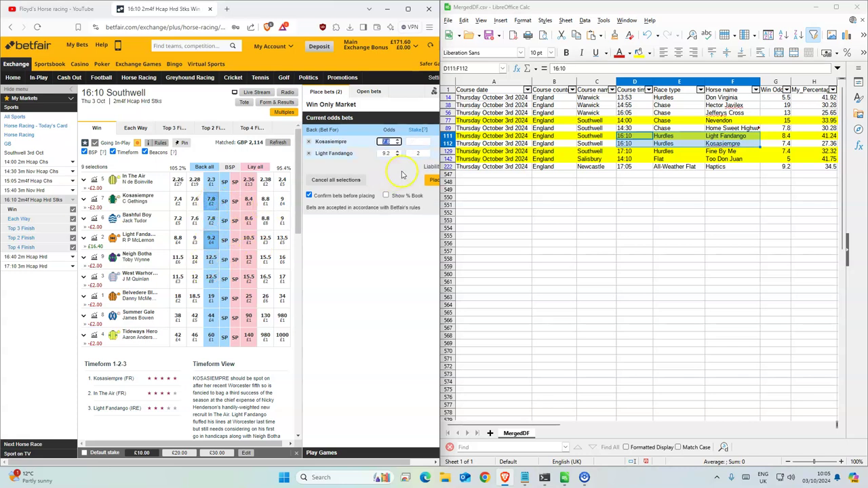
pyautogui.write('2')
pyautogui.click(431, 185)
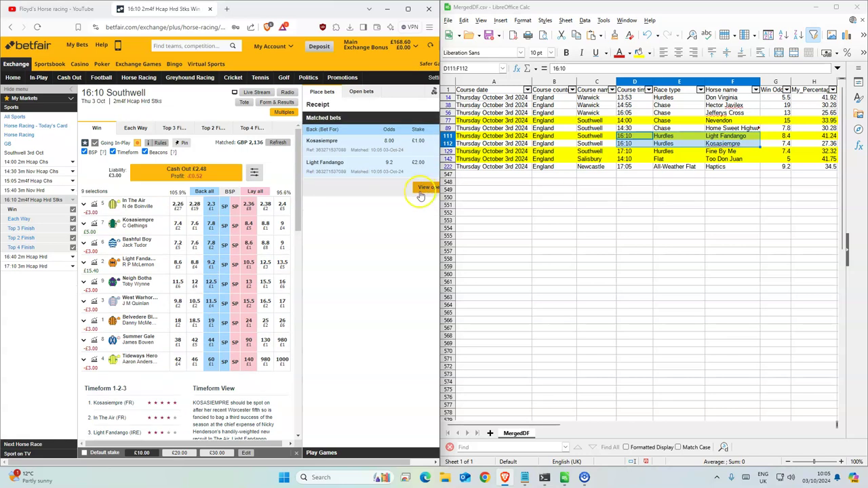
# Back Fine By Me for £1 at 7.4 in the 17:10 Southwell, taking SP if unmatched.
pyautogui.click(21, 267)
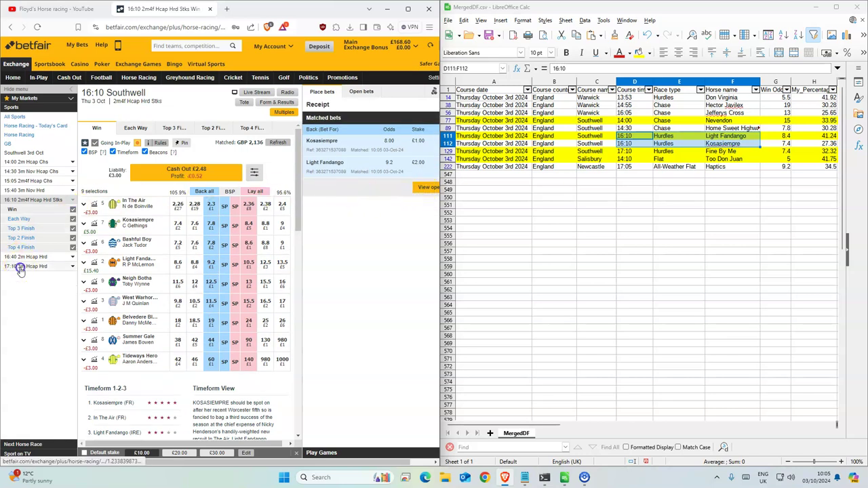
pyautogui.click(732, 151)
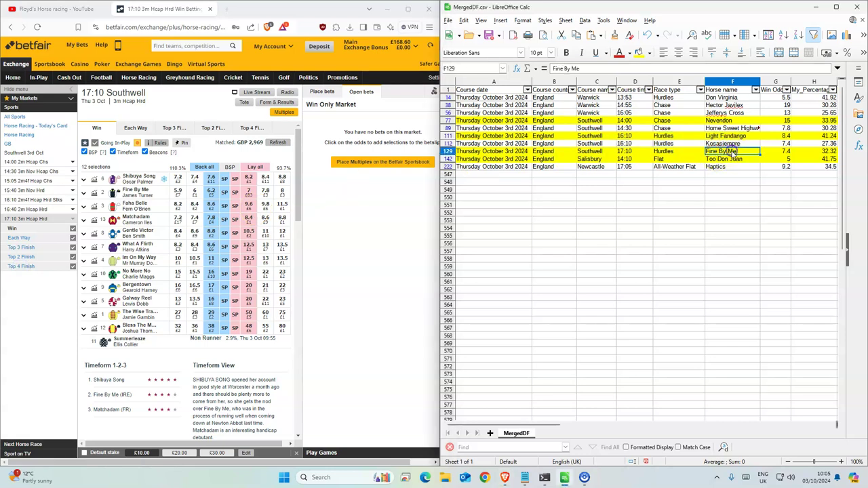
pyautogui.click(212, 194)
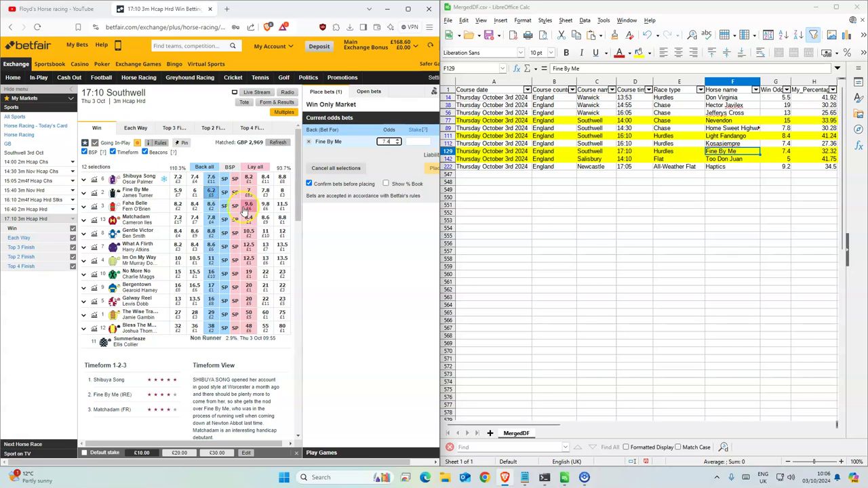
pyautogui.click(418, 141)
pyautogui.write('1')
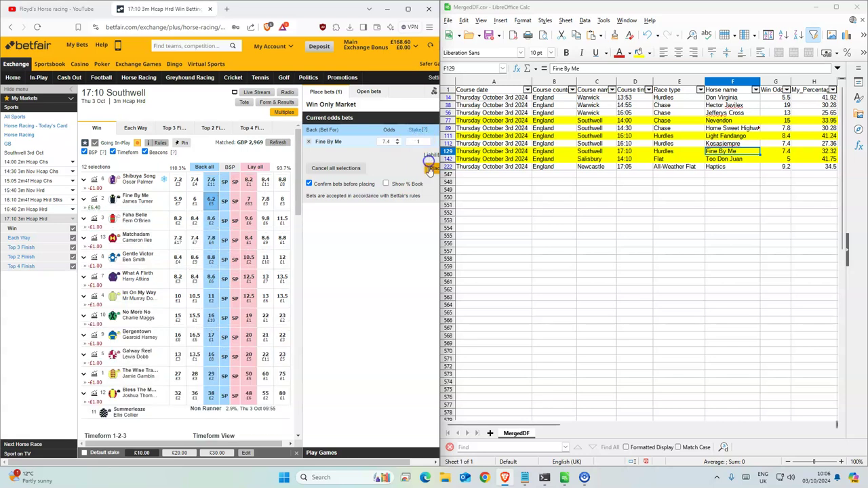
pyautogui.click(430, 168)
pyautogui.click(427, 184)
pyautogui.click(391, 126)
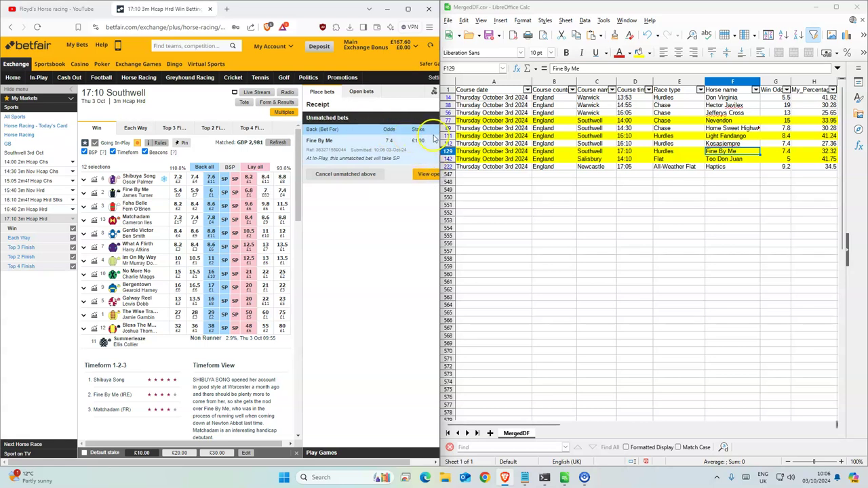
# Widen the browser beside the sheet and submit another £1 Fine By Me bet from Open bets.
pyautogui.press('super+Home')
pyautogui.moveTo(516, 143); pyautogui.dragTo(484, 129)
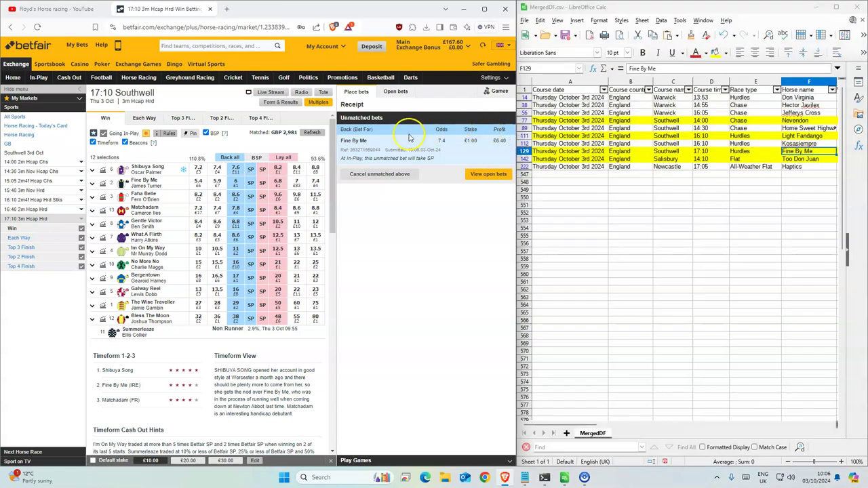
pyautogui.click(405, 92)
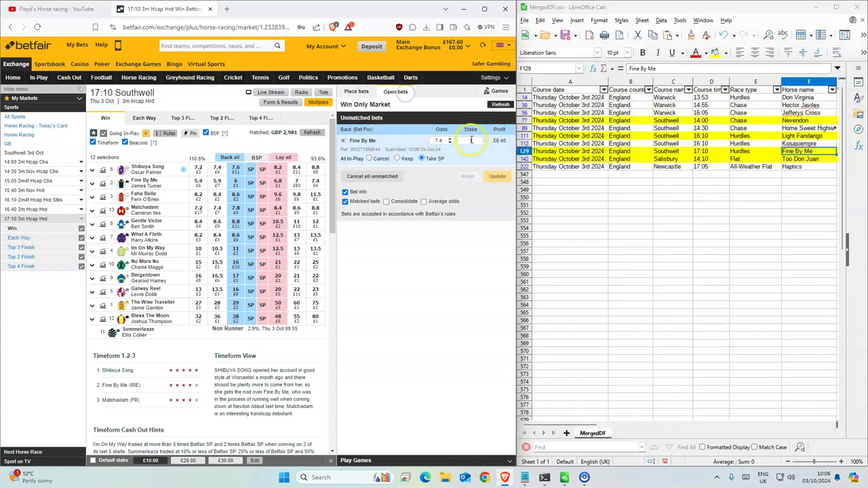
pyautogui.write('1')
pyautogui.click(497, 176)
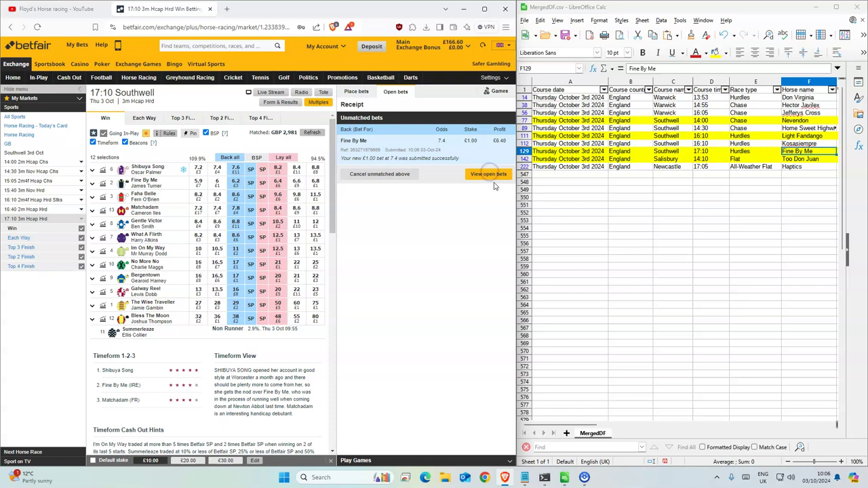
pyautogui.click(480, 172)
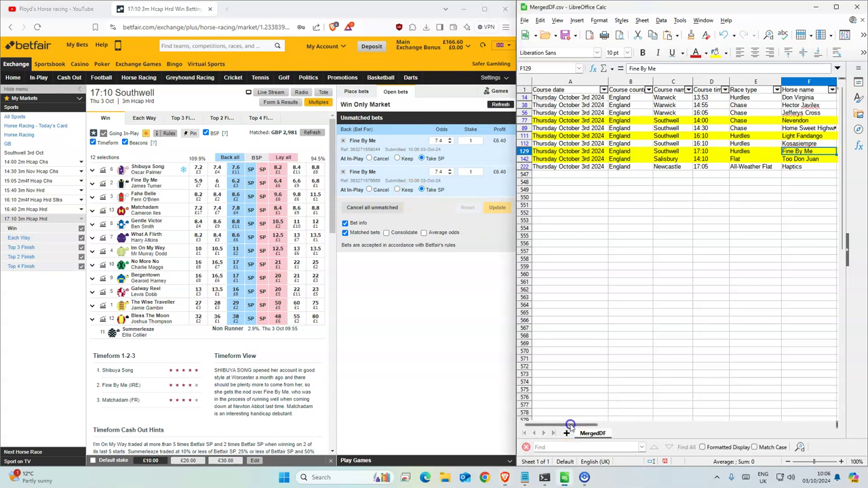
pyautogui.moveTo(573, 425); pyautogui.dragTo(586, 424)
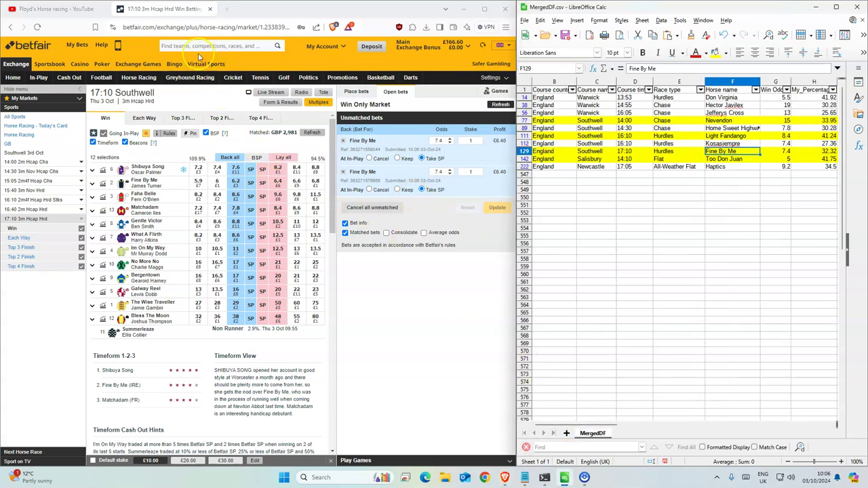
# Back Too Don Juan for £2 at odds 5 in the 14:10 Salisbury.
pyautogui.click(146, 79)
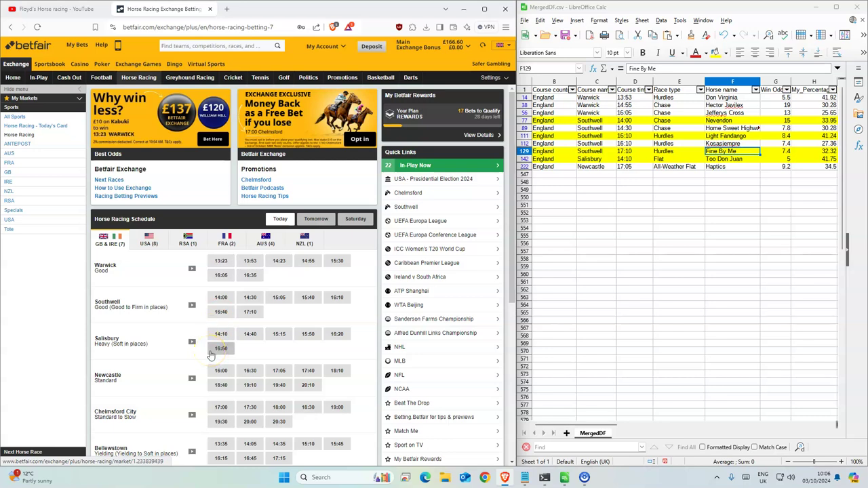
pyautogui.click(221, 335)
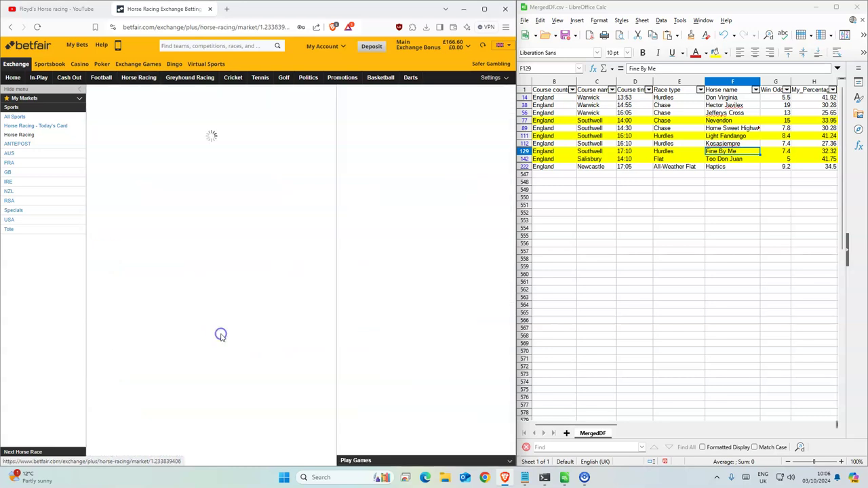
pyautogui.click(728, 159)
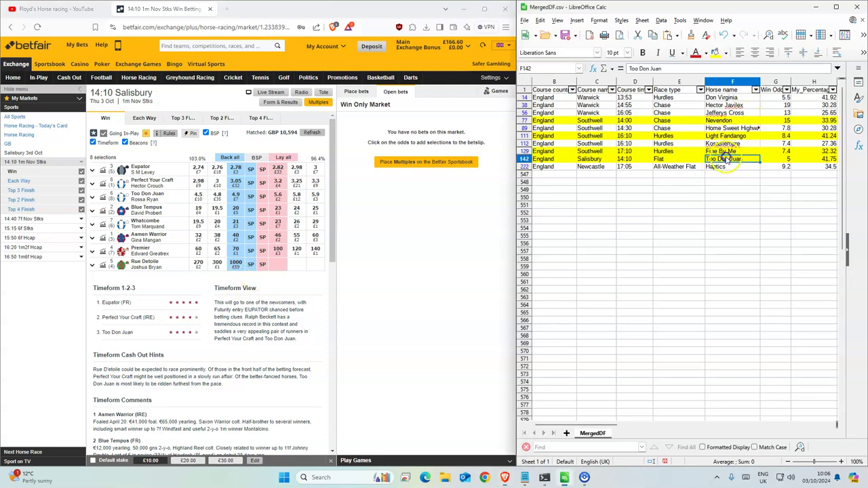
pyautogui.click(236, 196)
pyautogui.write('5')
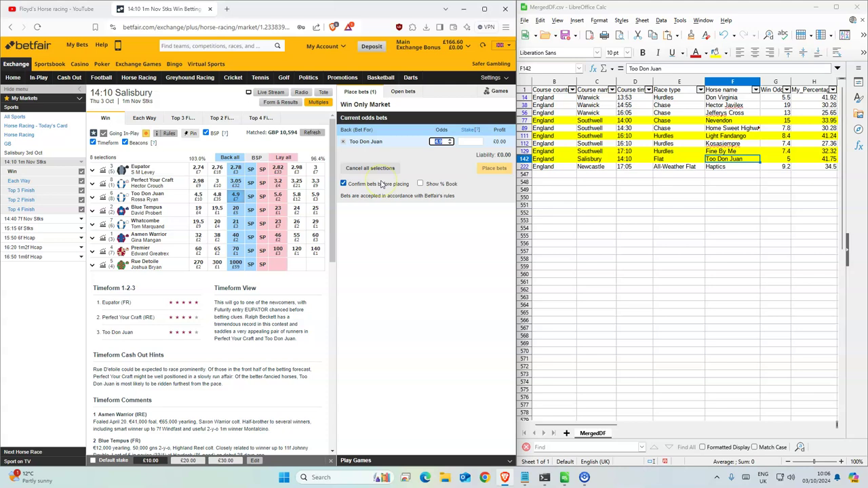
pyautogui.write('2')
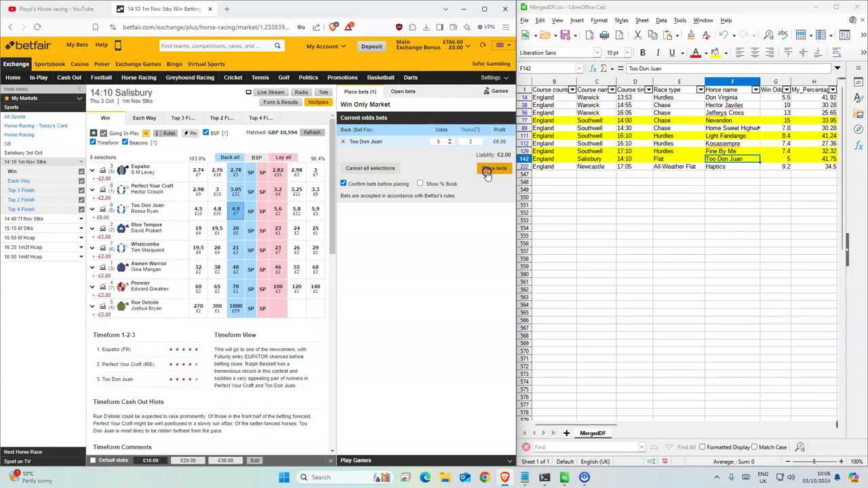
pyautogui.click(494, 168)
pyautogui.click(495, 175)
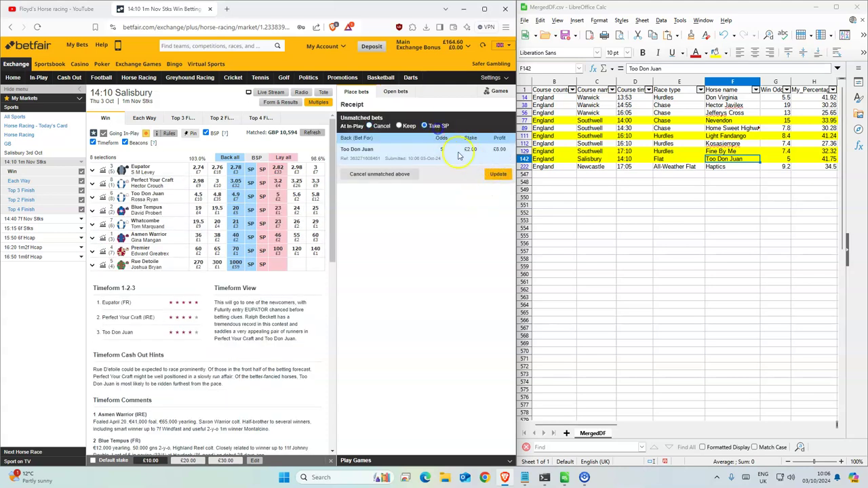
pyautogui.click(708, 168)
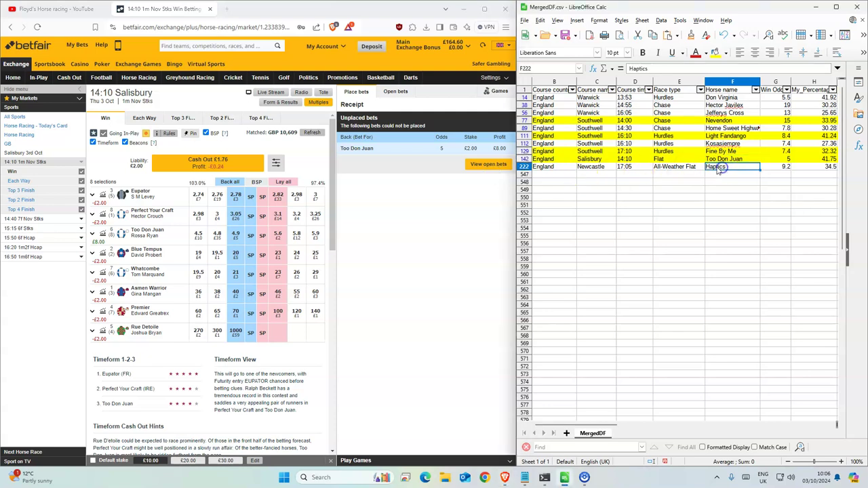
pyautogui.click(138, 77)
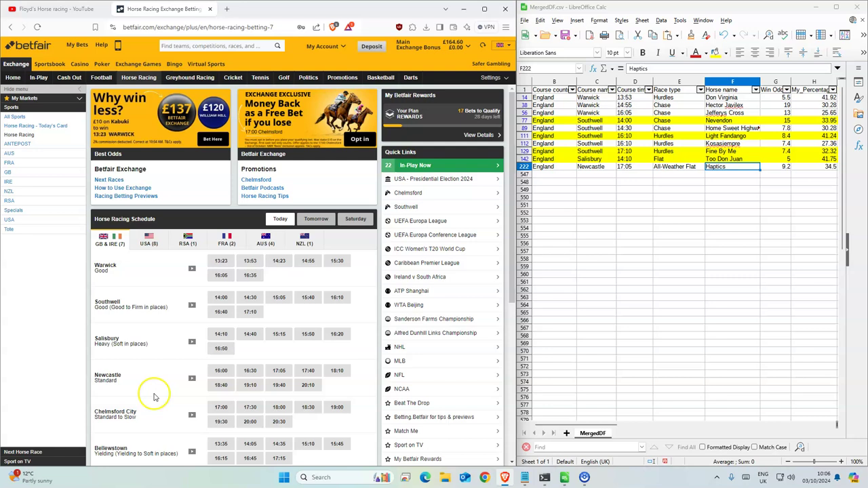
# Place a £1 back bet on Haptics at odds 17 in the 17:05 Newcastle race.
pyautogui.click(279, 370)
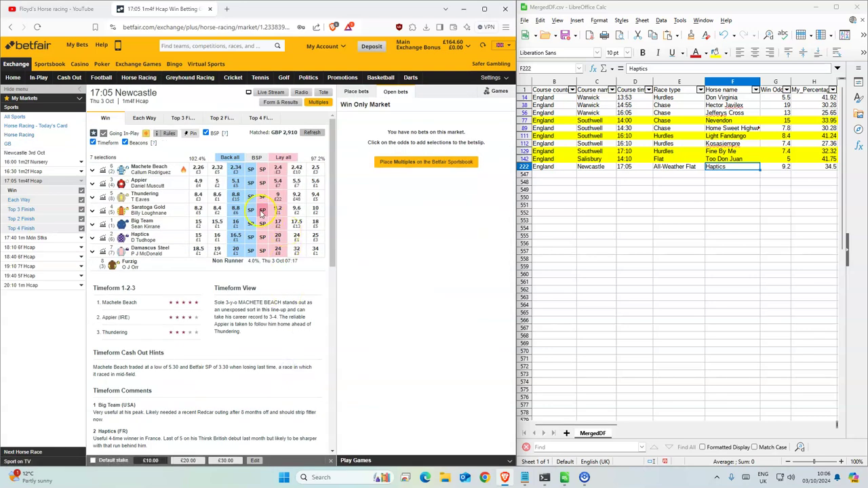
pyautogui.click(236, 236)
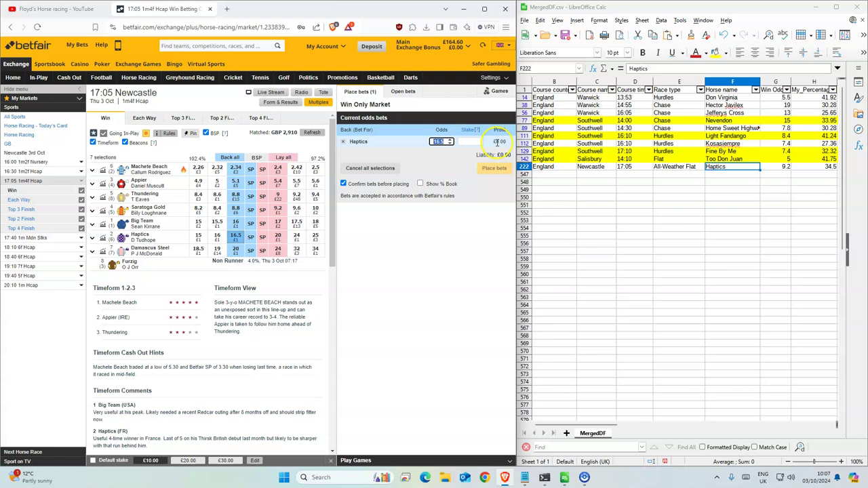
pyautogui.click(471, 141)
pyautogui.write('1')
pyautogui.click(493, 169)
pyautogui.click(492, 175)
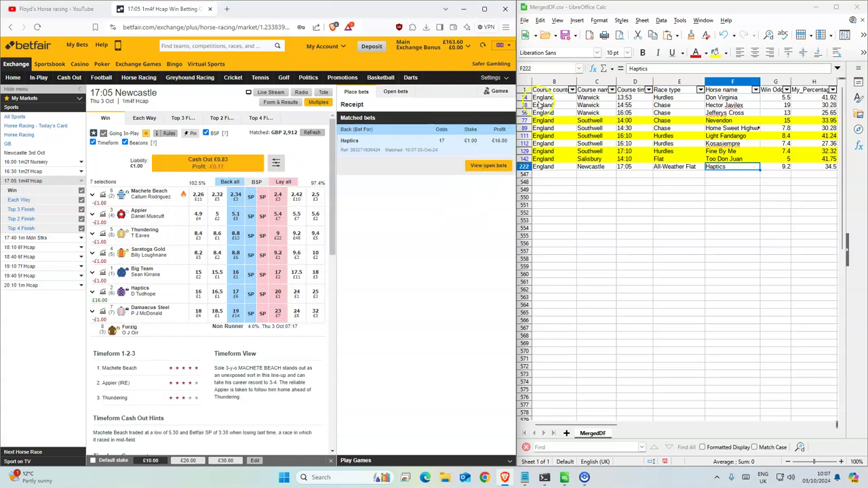
# Check Haptics' 9.2 win odds in the sheet, then return to the Betfair receipt.
pyautogui.click(781, 166)
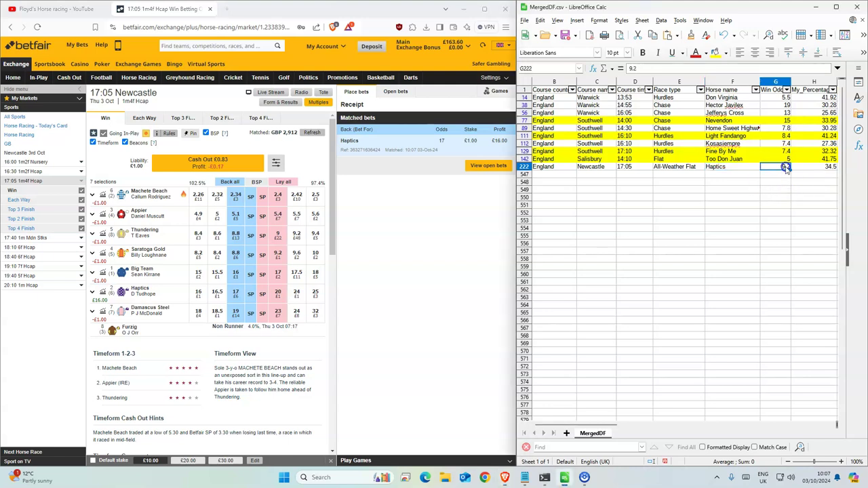
pyautogui.click(438, 219)
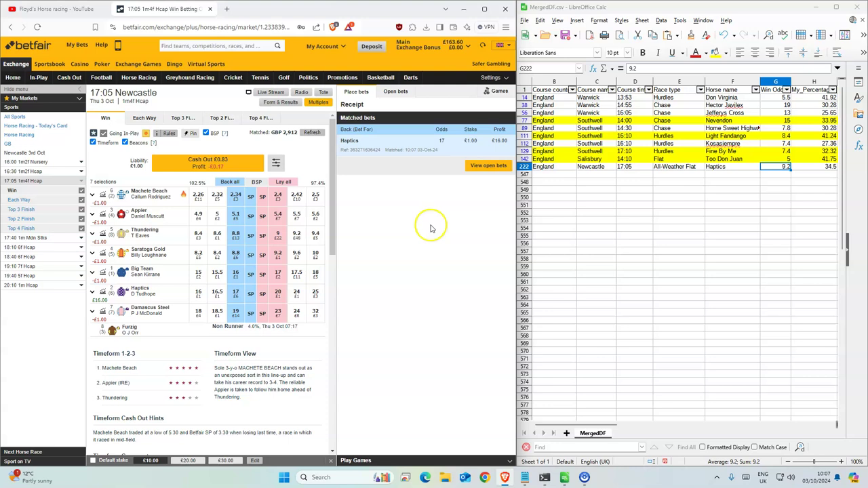
pyautogui.click(618, 428)
pyautogui.moveTo(618, 427)
pyautogui.mouseDown()
pyautogui.moveTo(651, 414)
pyautogui.moveTo(760, 404)
pyautogui.moveTo(562, 407)
pyautogui.mouseUp()
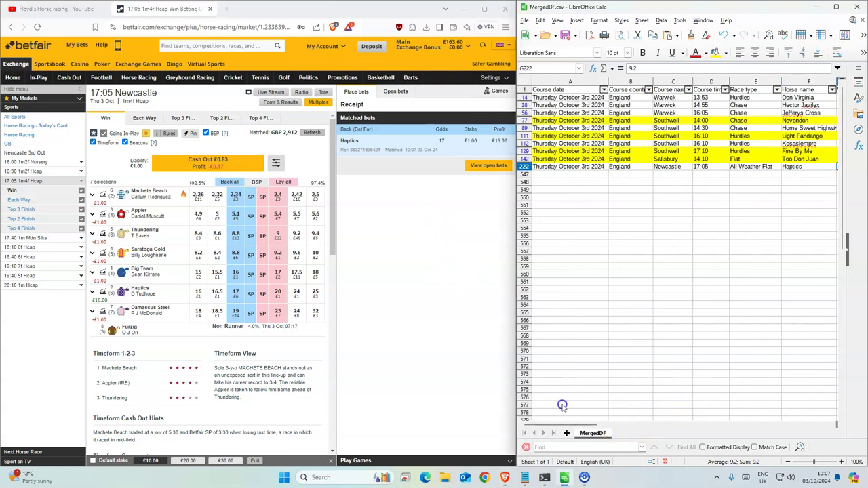